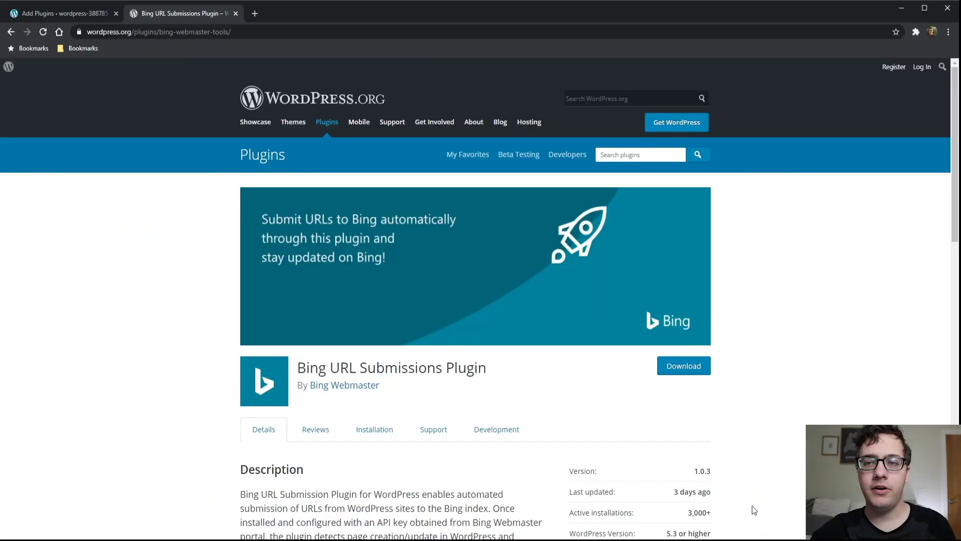
- Scroll to the plugin FAQ and expand 'Where do I get API key?', revealing Settings > API Access > API Key
scroll(775, 460, down, 3)
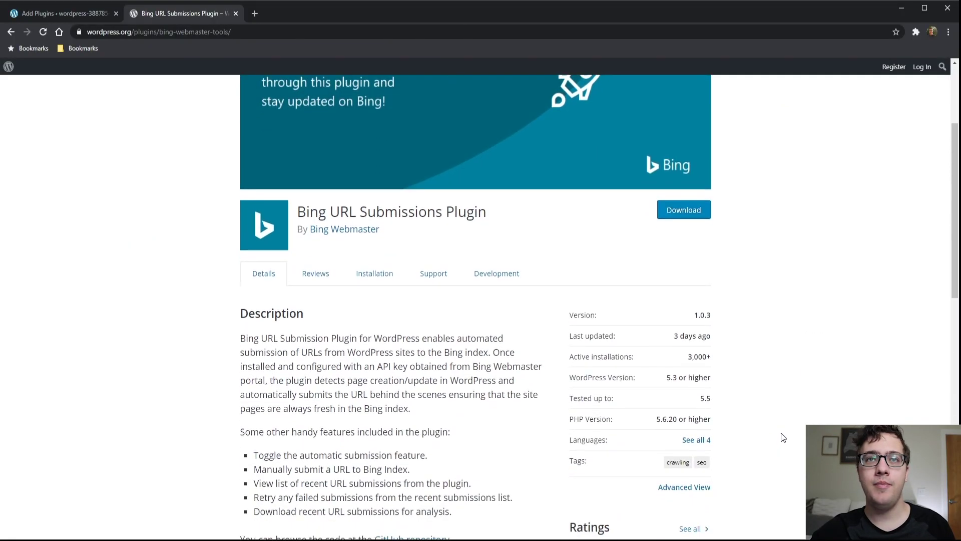
scroll(780, 425, up, 4)
scroll(778, 420, down, 4)
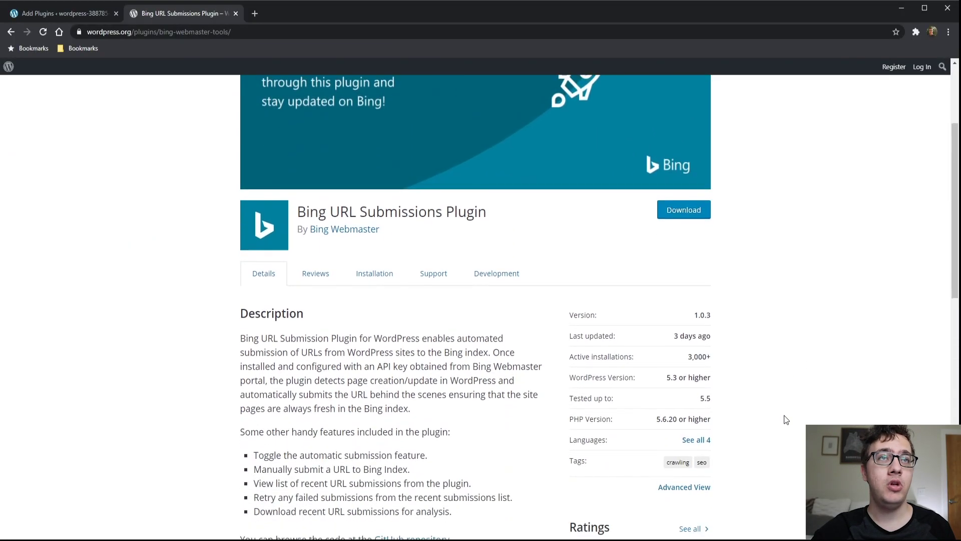
scroll(784, 419, down, 8)
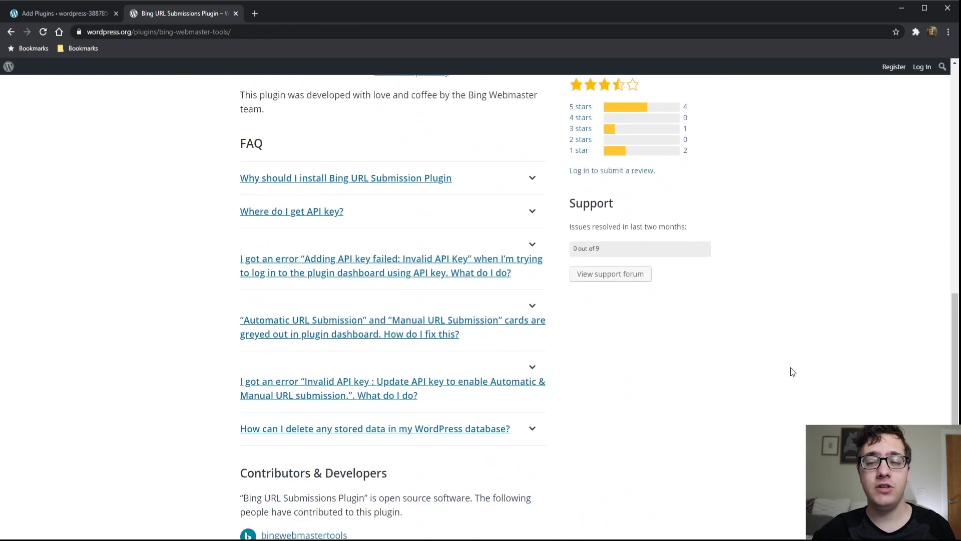
scroll(575, 290, down, 2)
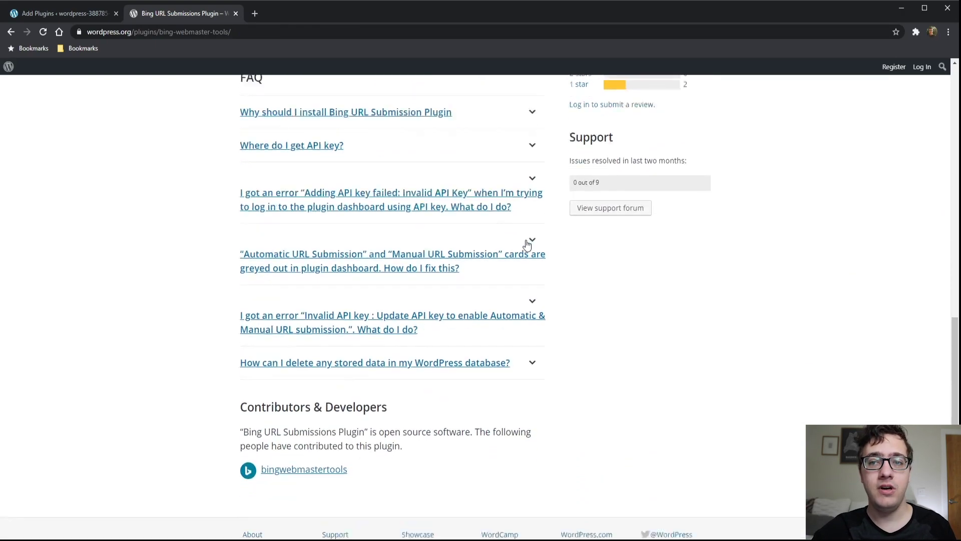
click(290, 104)
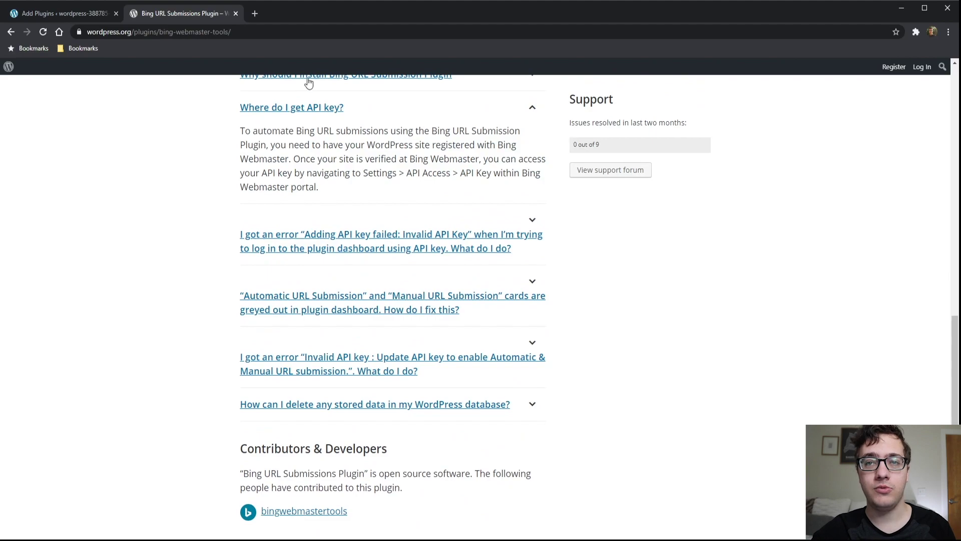
scroll(502, 150, down, 1)
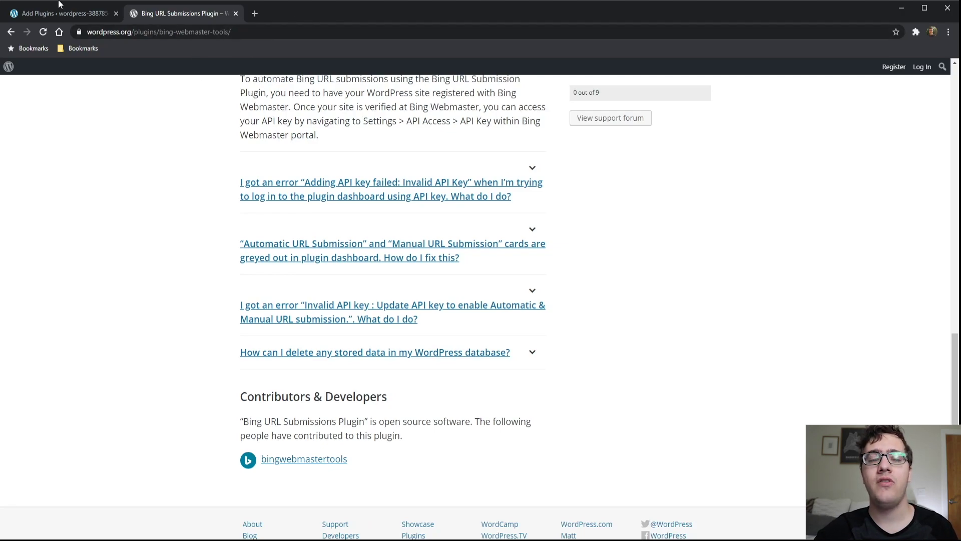
- Install and activate the Bing URL Submissions Plugin from the plugin search results
click(70, 14)
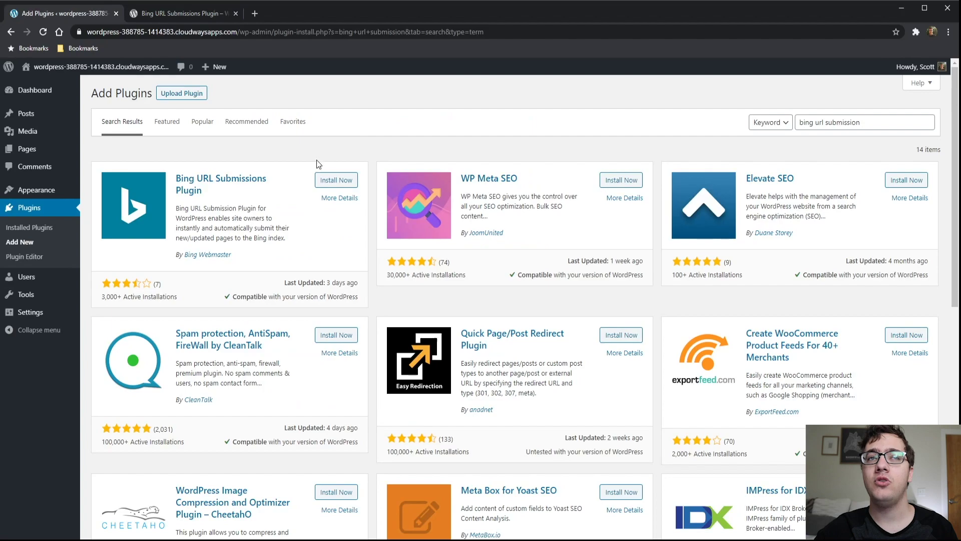
click(315, 179)
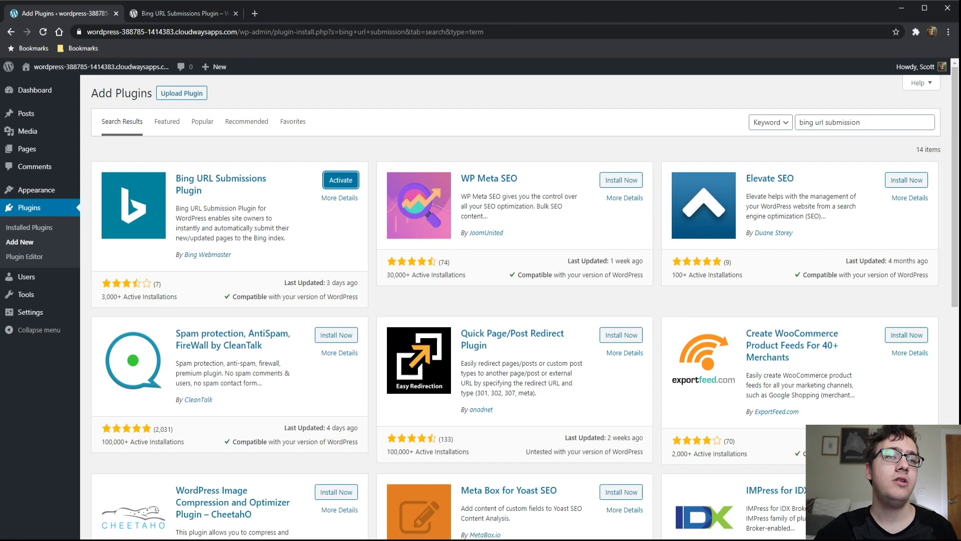
click(338, 178)
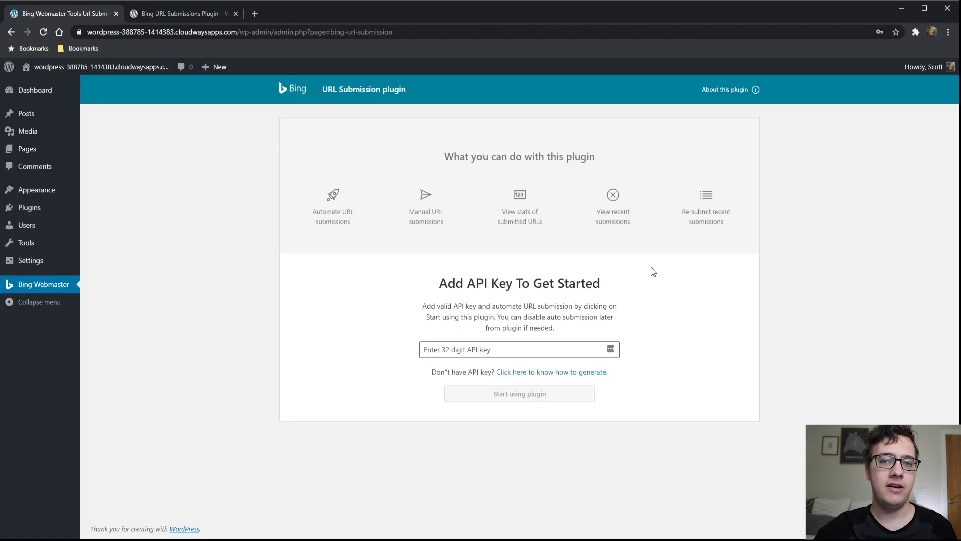
- Follow the API key generation guide to Bing Webmaster Tools in a new tab and close the guide
click(501, 373)
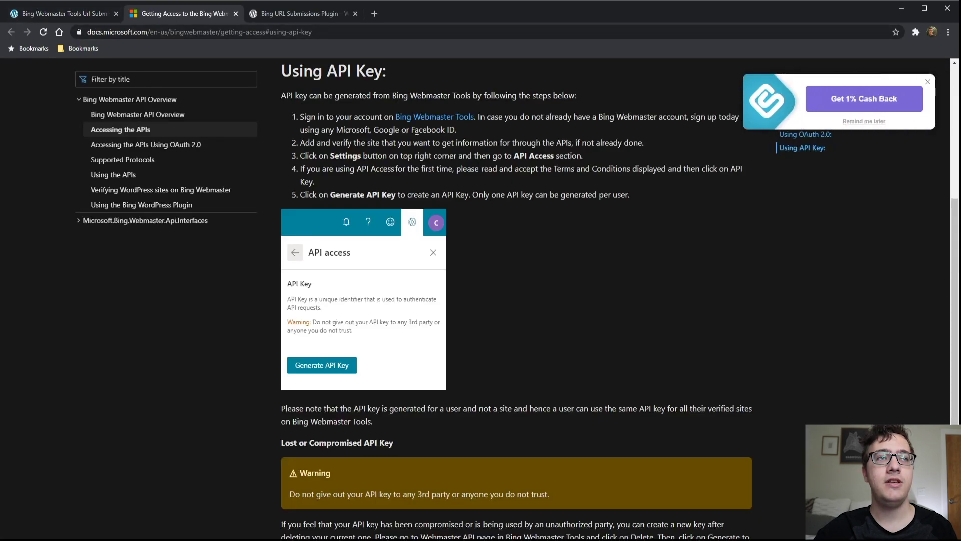
click(435, 116)
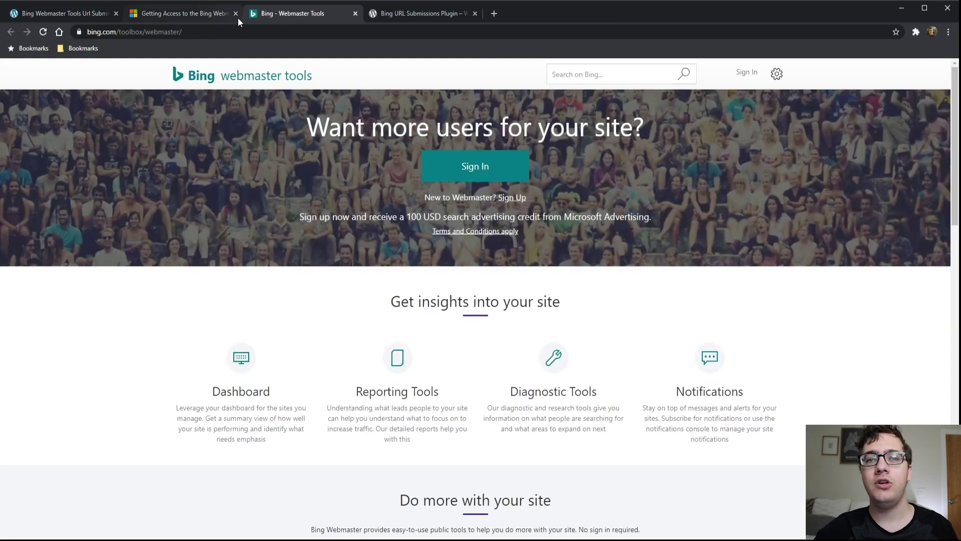
click(236, 13)
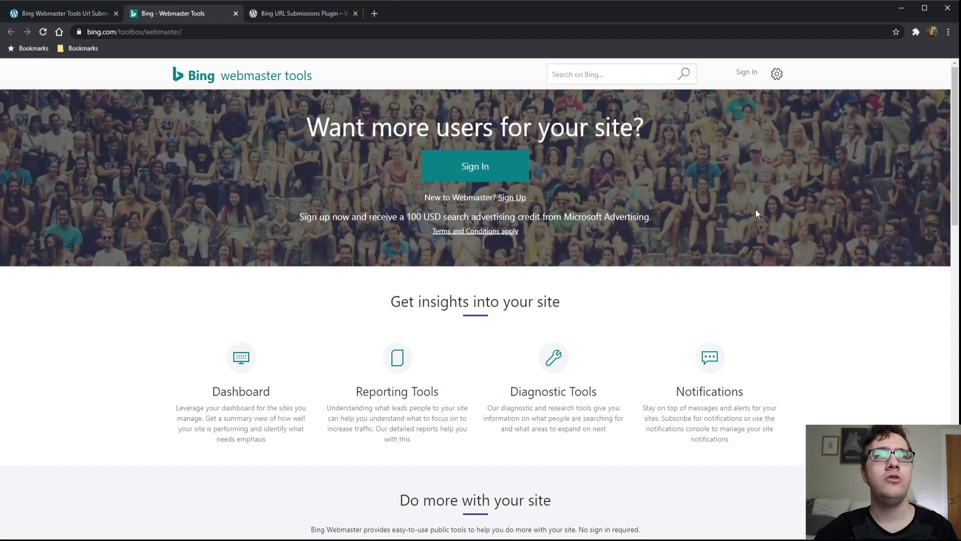
- Sign in to Bing Webmaster Tools with a Google account
click(480, 173)
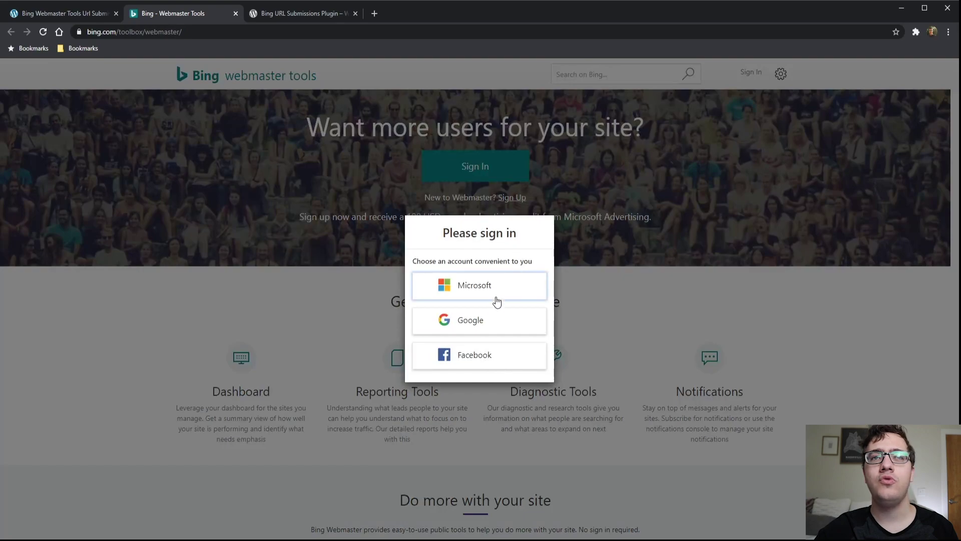
click(488, 321)
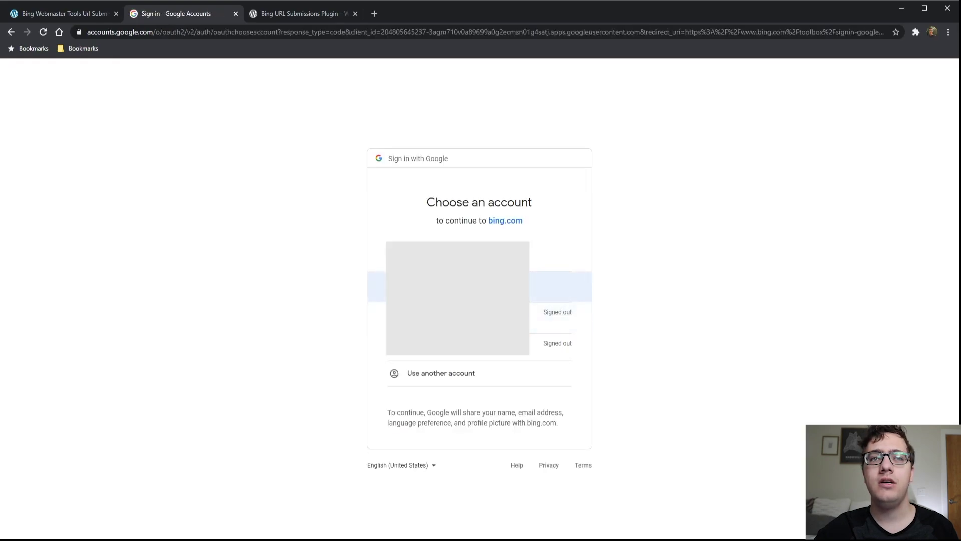
click(486, 280)
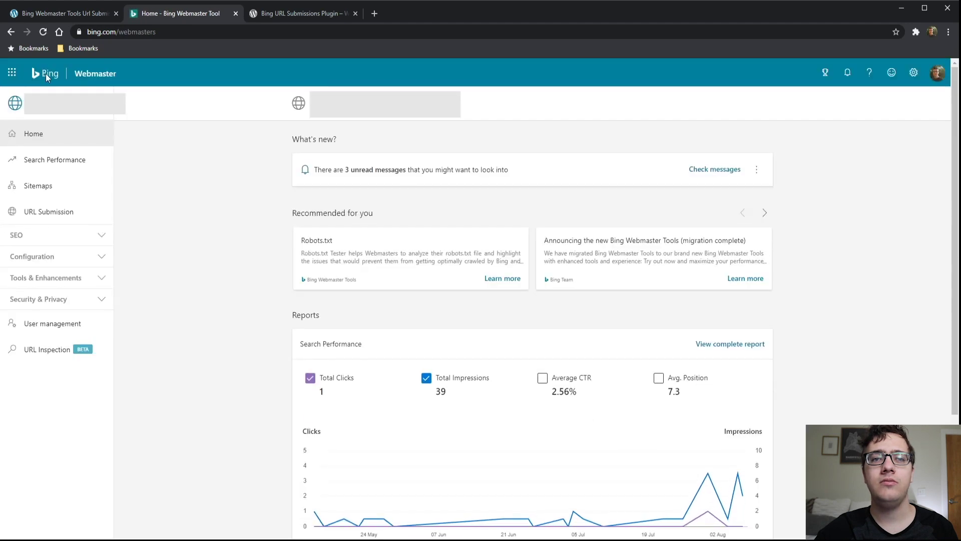
- Open the site selector and choose to add a new site
click(12, 75)
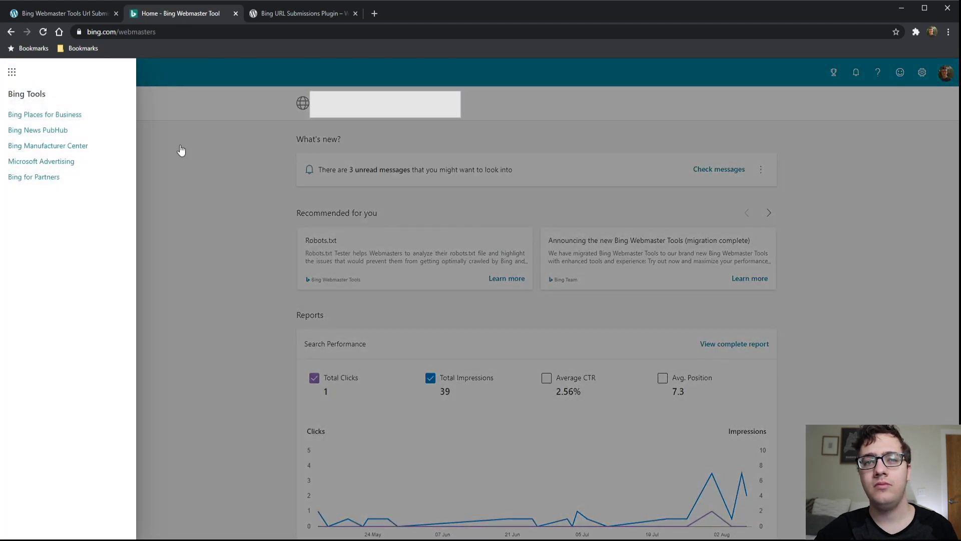
click(328, 179)
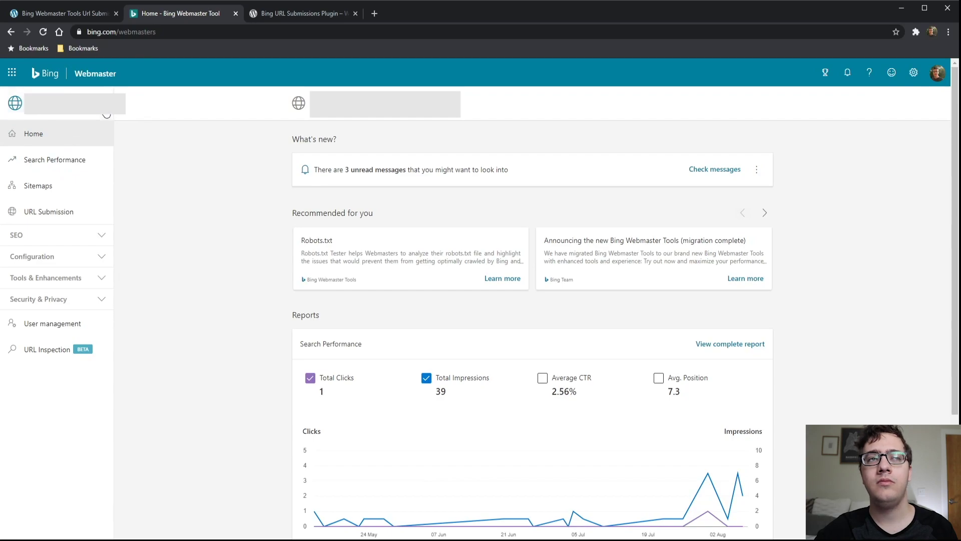
click(70, 104)
click(69, 313)
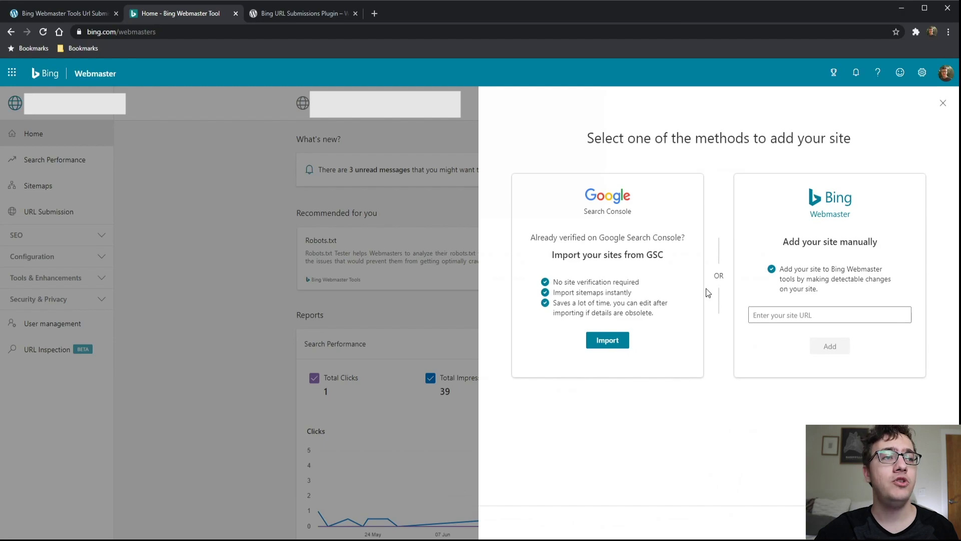
- Copy the WordPress site's home URL and add it as a new site in Bing Webmaster Tools
click(785, 316)
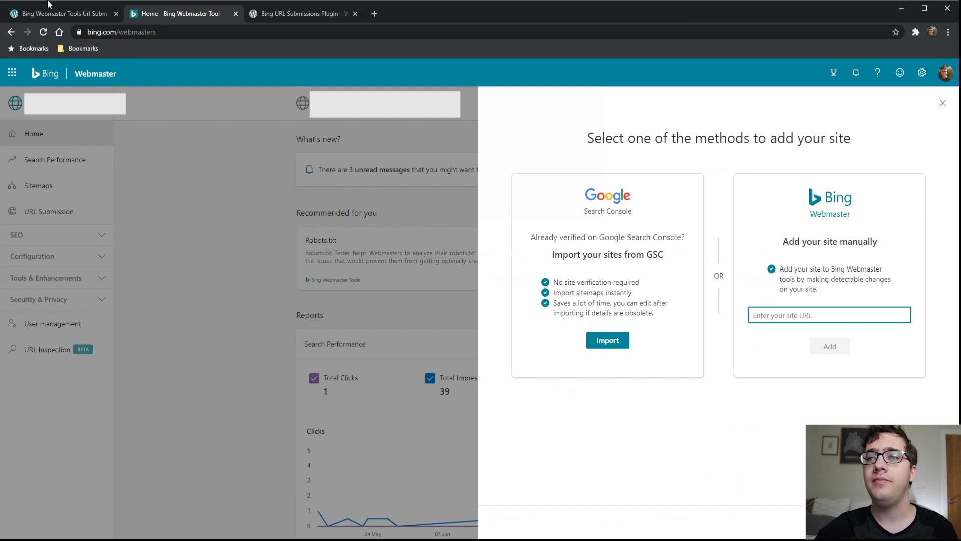
click(79, 14)
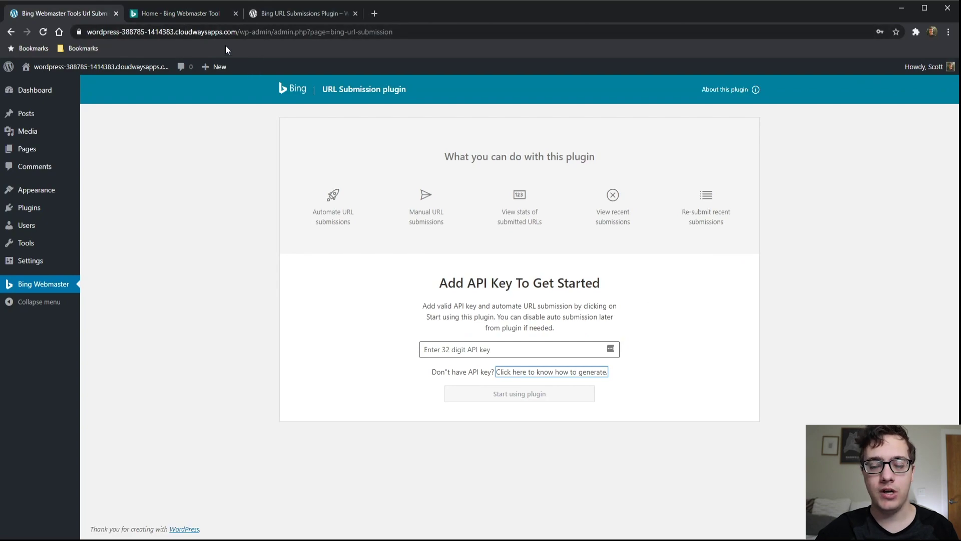
drag(241, 36, 72, 38)
key(ctrl+c)
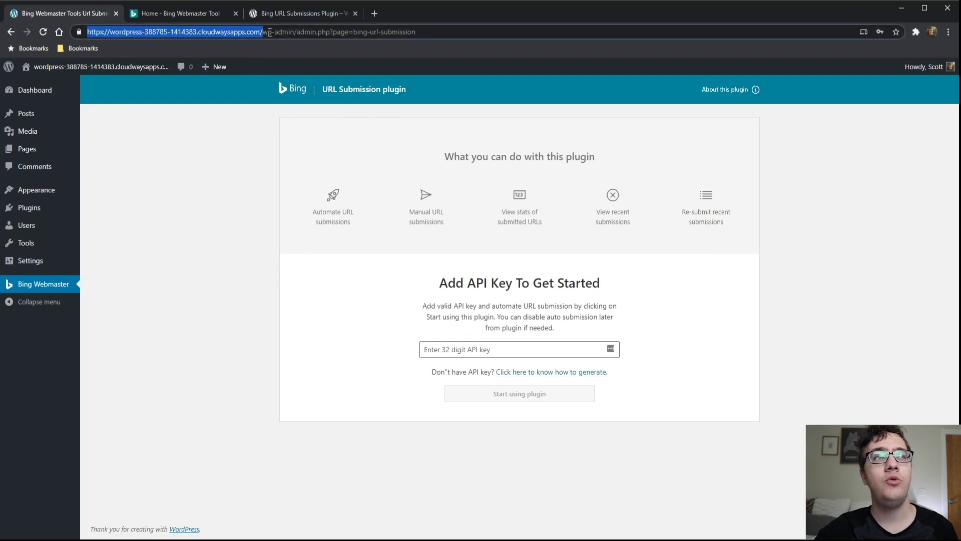
click(280, 14)
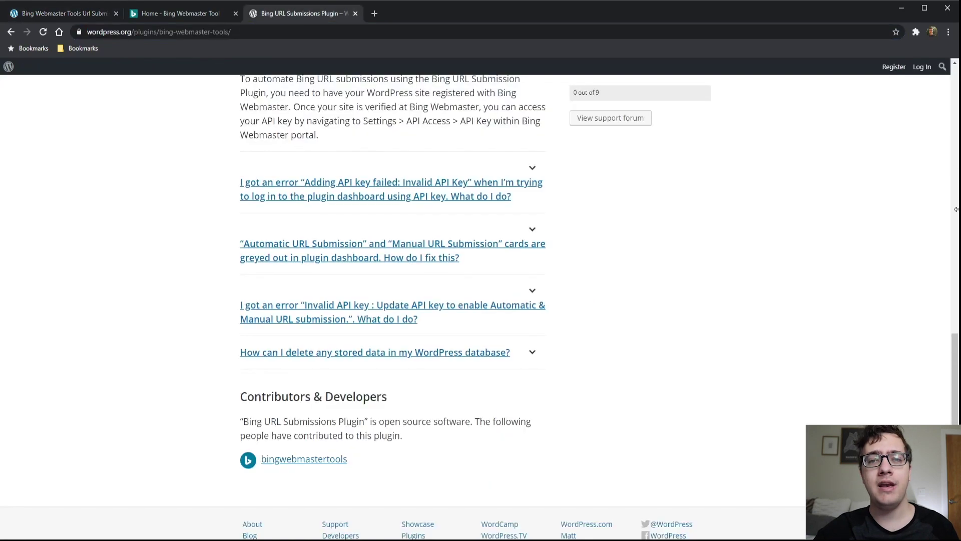
click(190, 15)
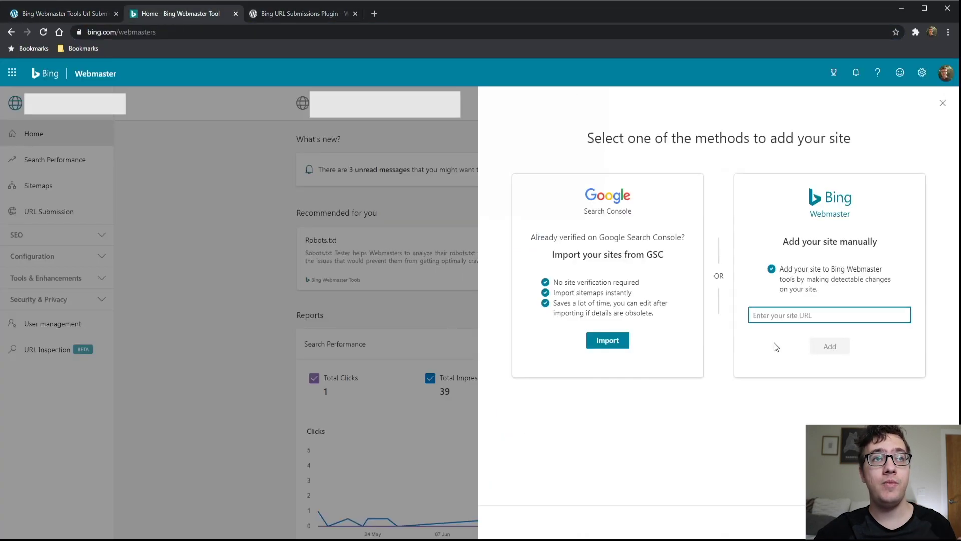
key(ctrl+v)
click(836, 346)
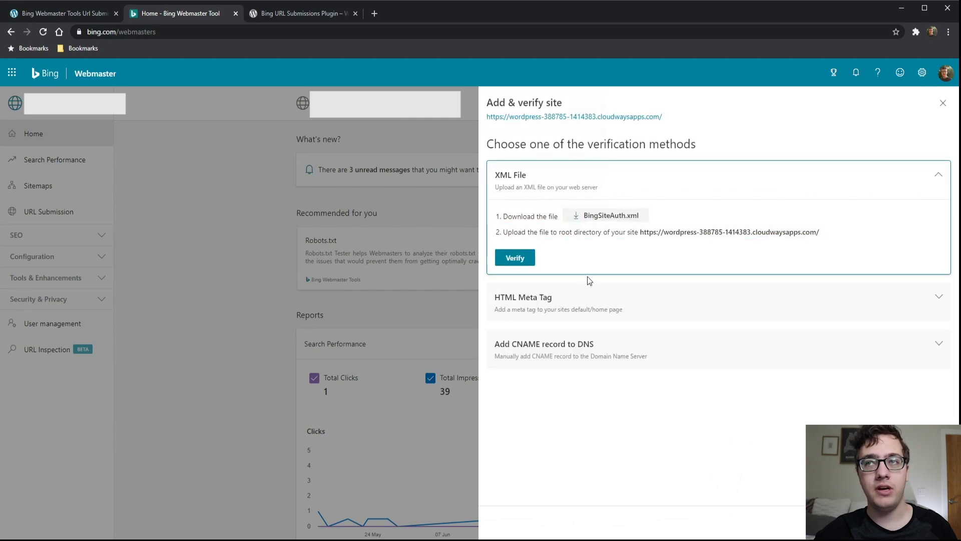
- Copy the HTML Meta Tag verification code and return to WordPress admin
click(533, 304)
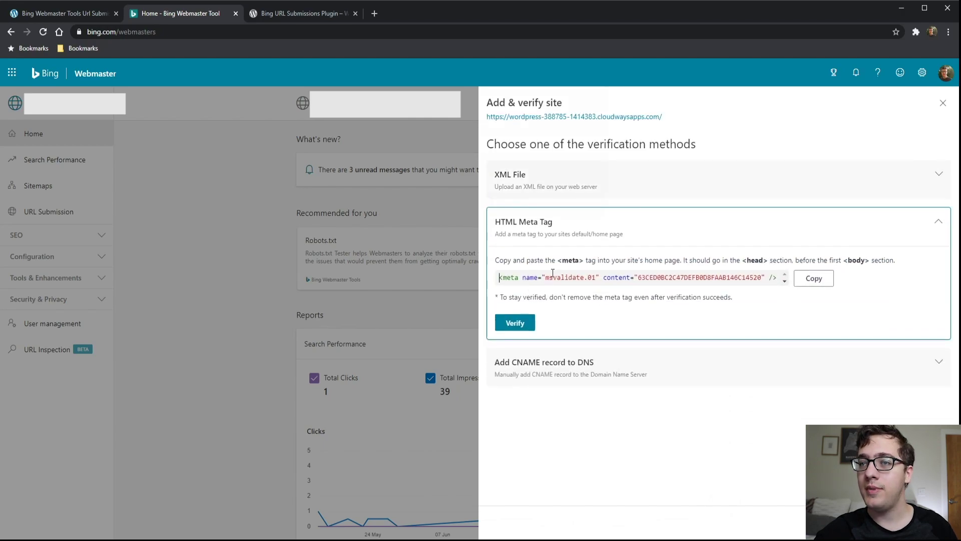
drag(553, 272, 561, 272)
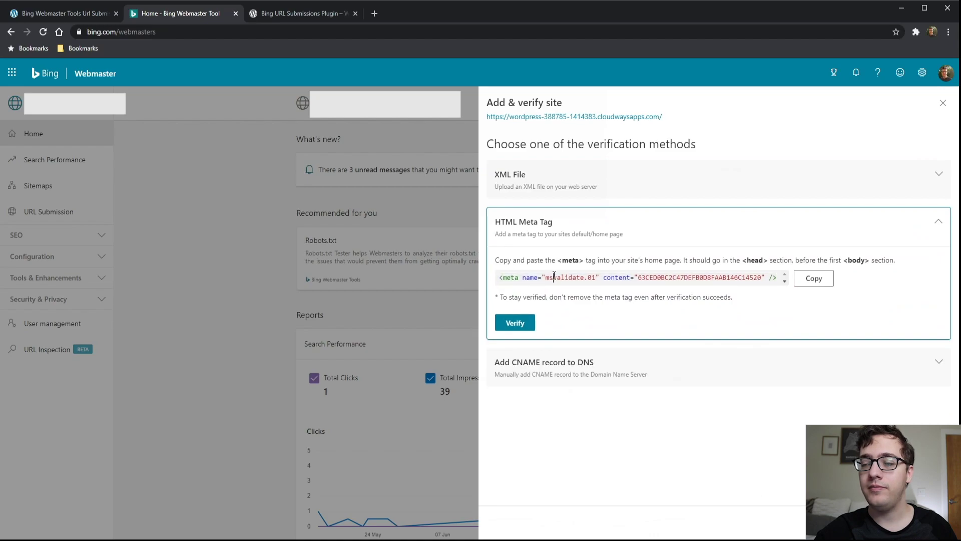
click(810, 279)
click(60, 13)
- Search the Add Plugins page for 'insert head'
mouse_move(46, 271)
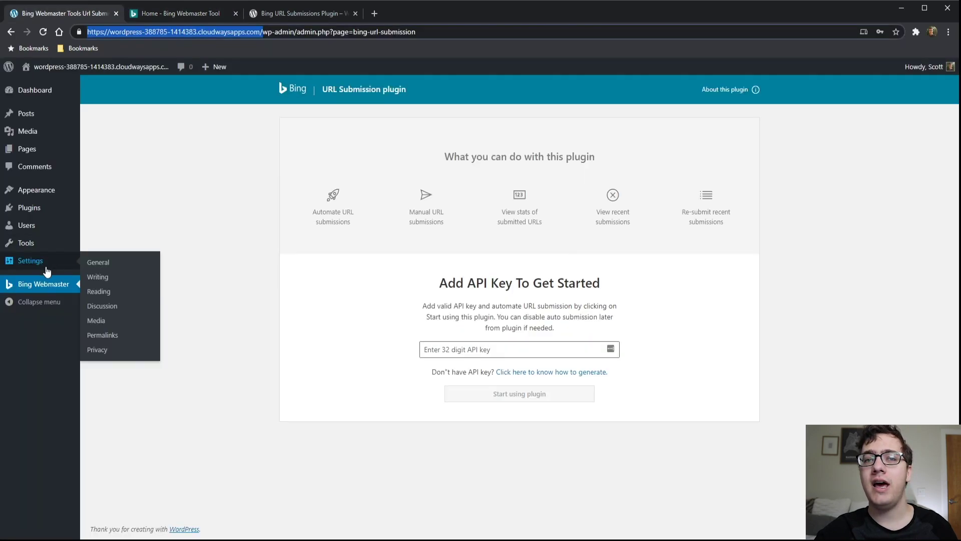
mouse_move(65, 207)
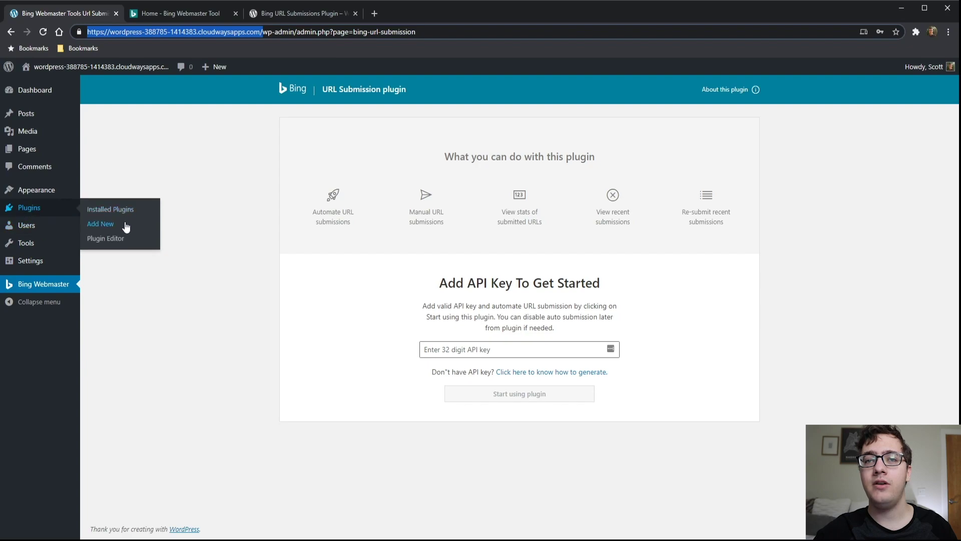
click(126, 227)
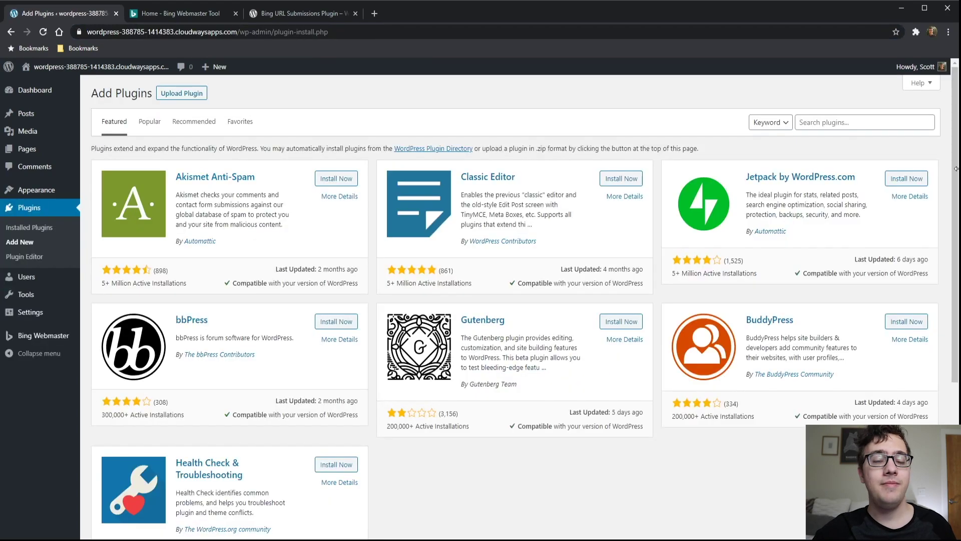
click(859, 122)
text(worker)
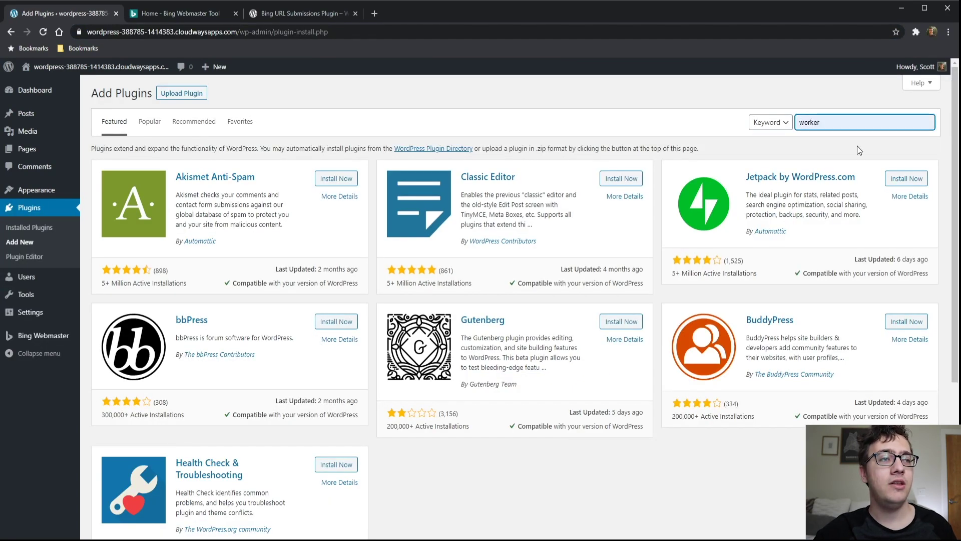
key(ctrl+a)
text(insert )
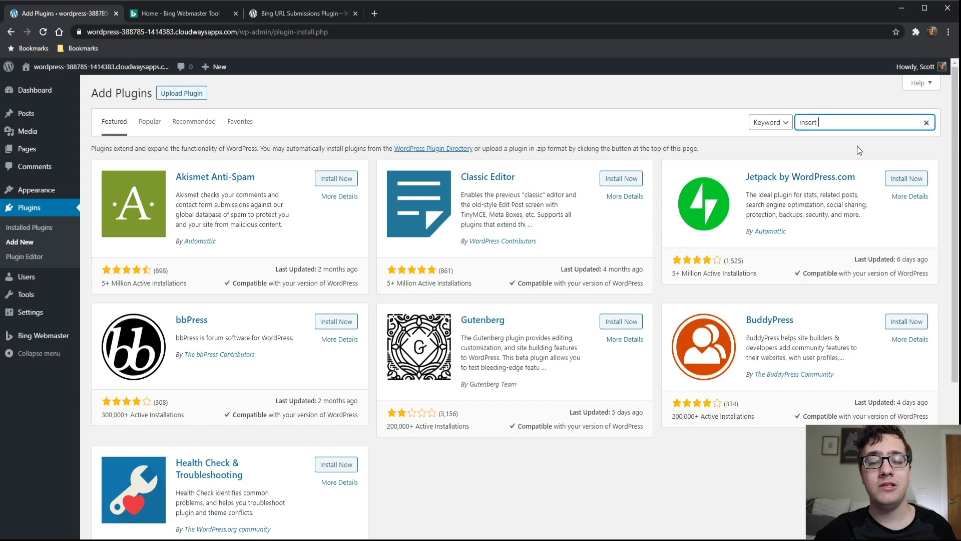
text(headers)
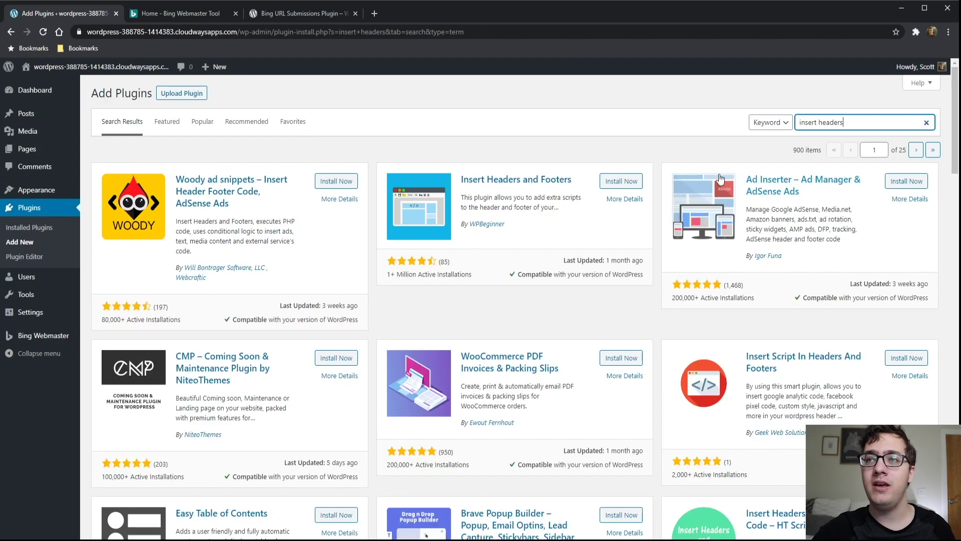
- Install and activate the Insert Headers and Footers plugin
click(620, 181)
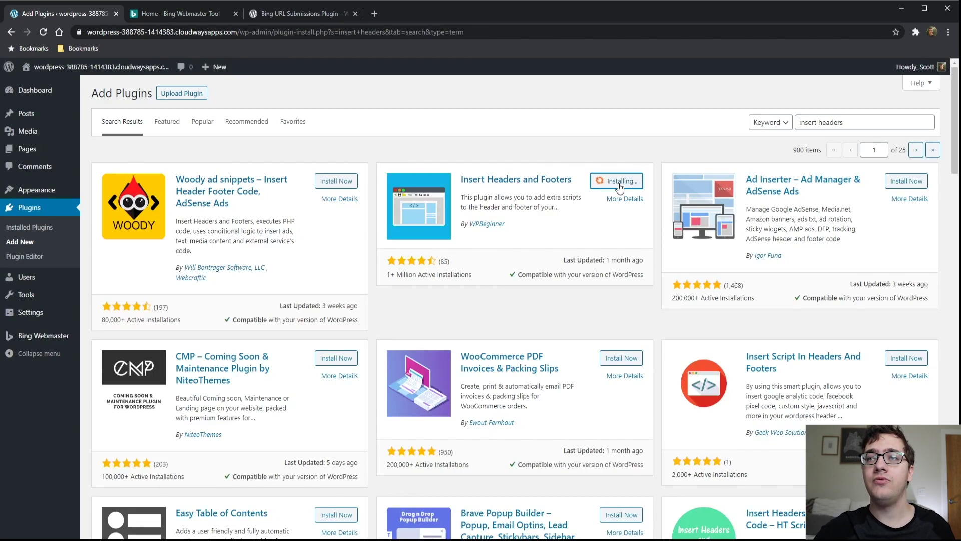
click(619, 184)
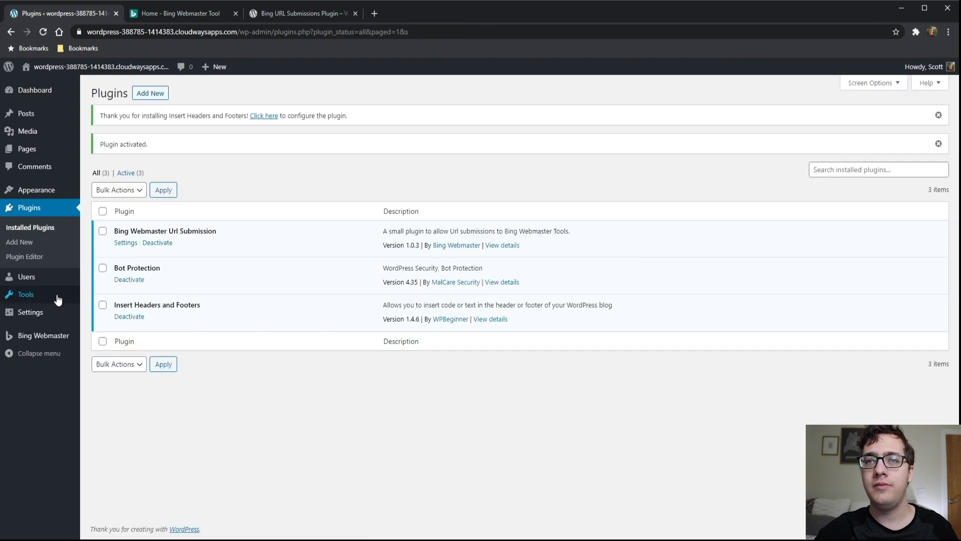
mouse_move(42, 324)
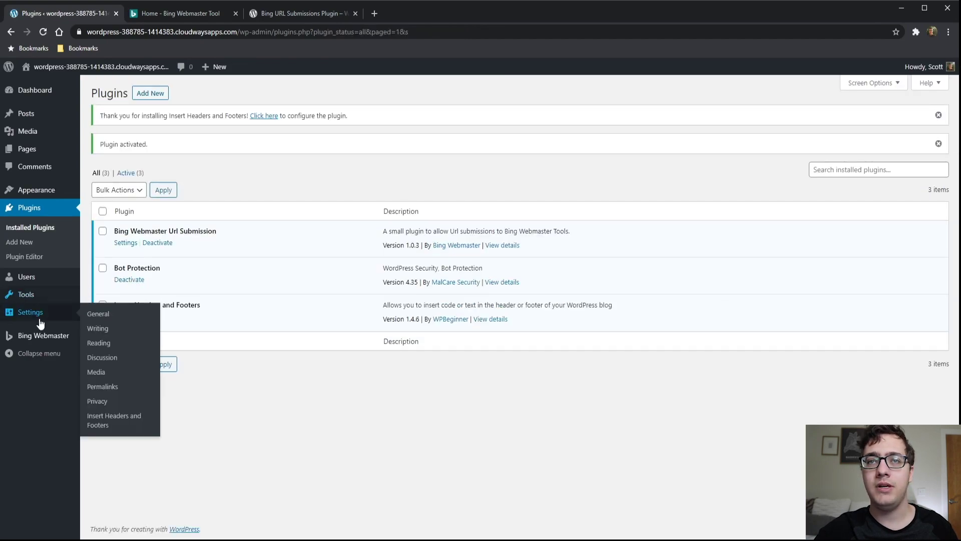
- Paste the Bing msvalidate.01 meta tag into Insert Headers and Footers' Scripts in Header and save
click(113, 418)
click(255, 222)
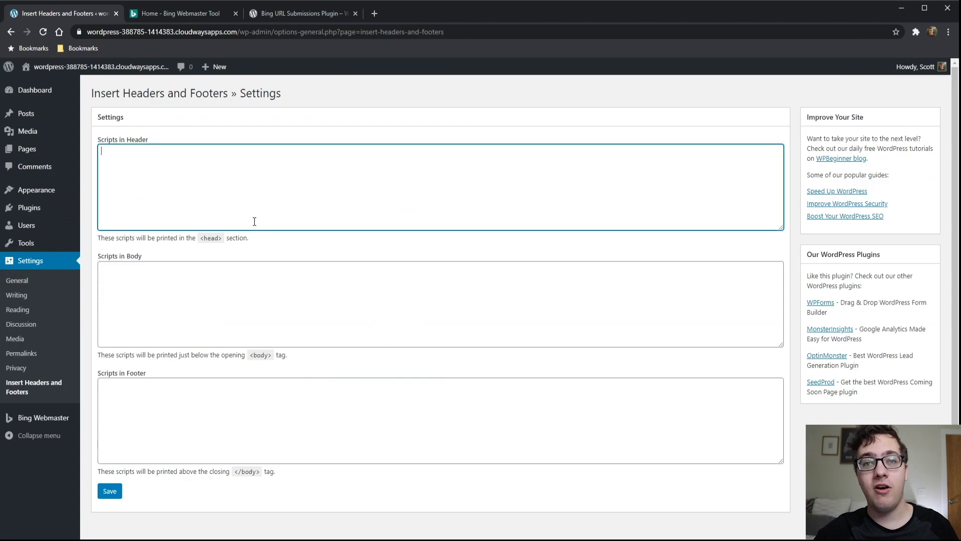
key(ctrl+v)
click(111, 492)
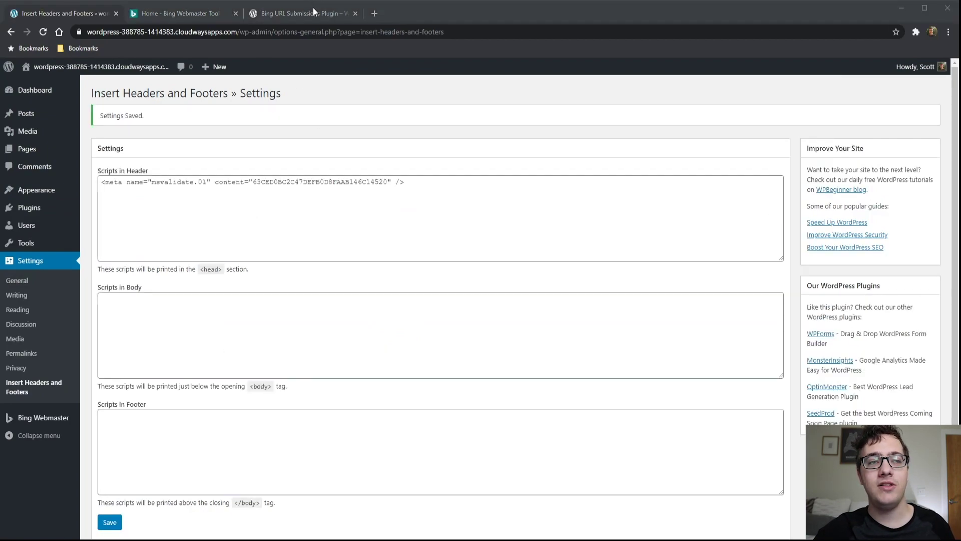
- Try verifying the site in Bing, which fails with a meta tag not found error
click(305, 12)
key(ctrl+shift+Tab)
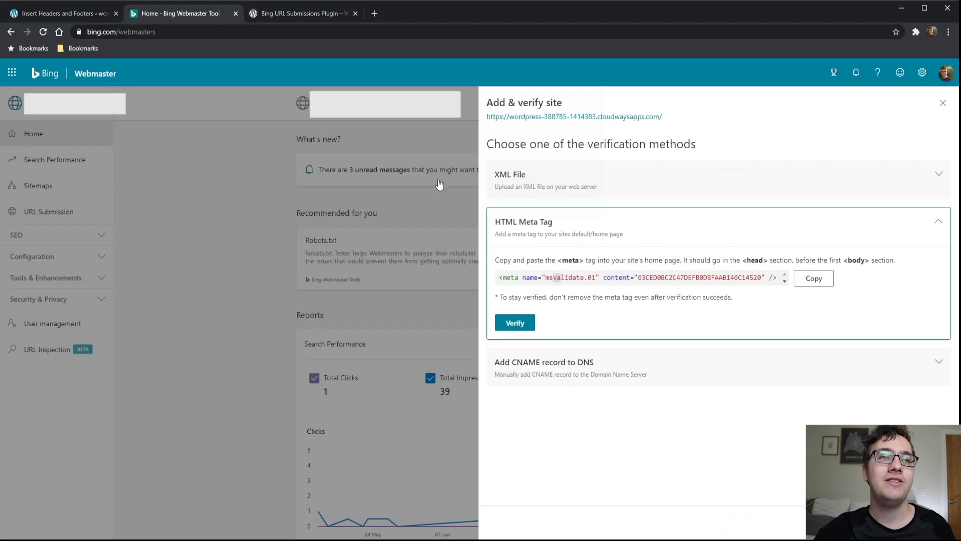
click(510, 326)
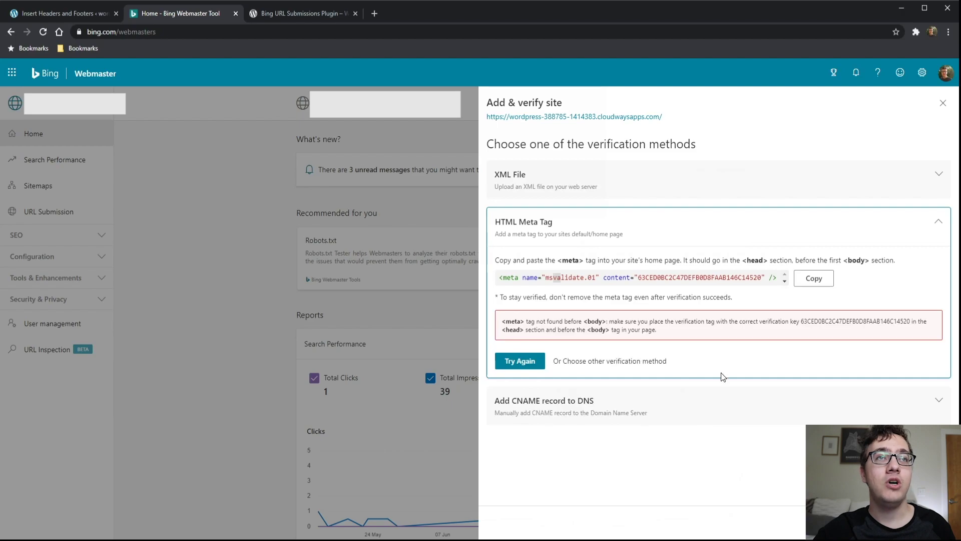
- Go back to the WordPress Plugins area and open a new browser tab
key(ctrl+shift+Tab)
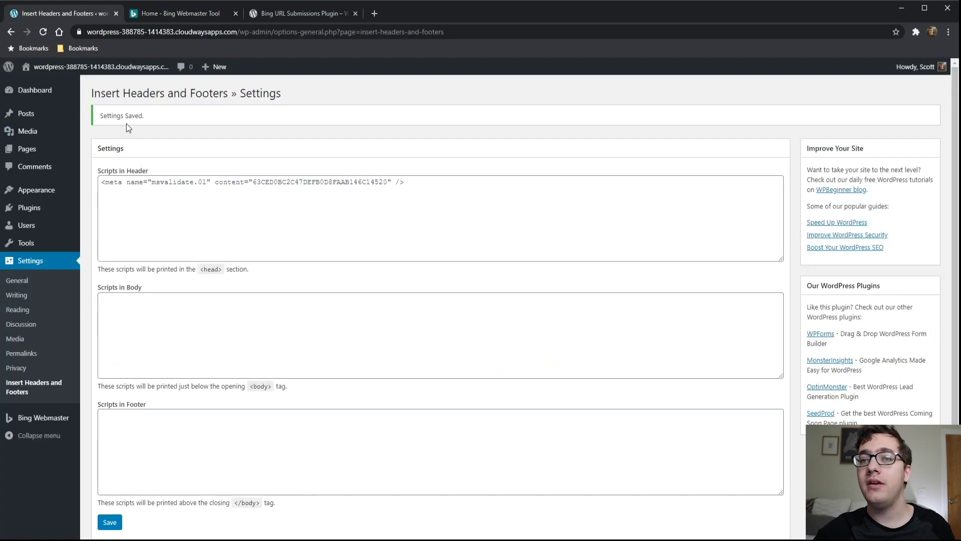
click(31, 211)
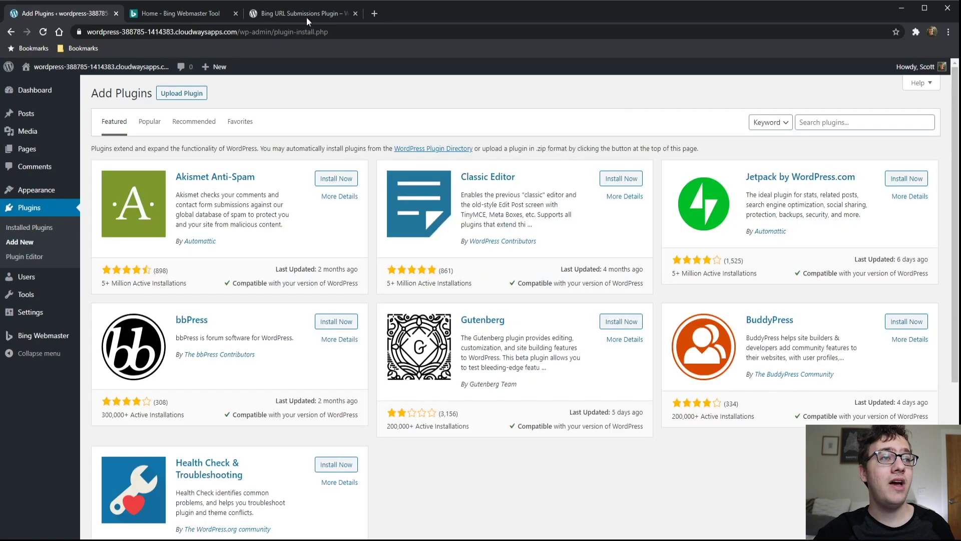
click(374, 17)
- Go to cloudways.com and log in
text(cloudways)
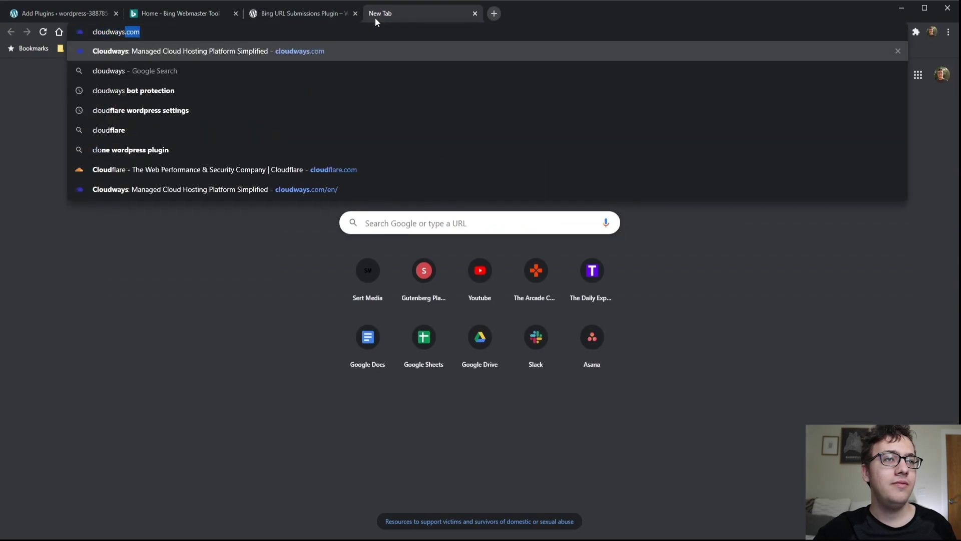
key(Return)
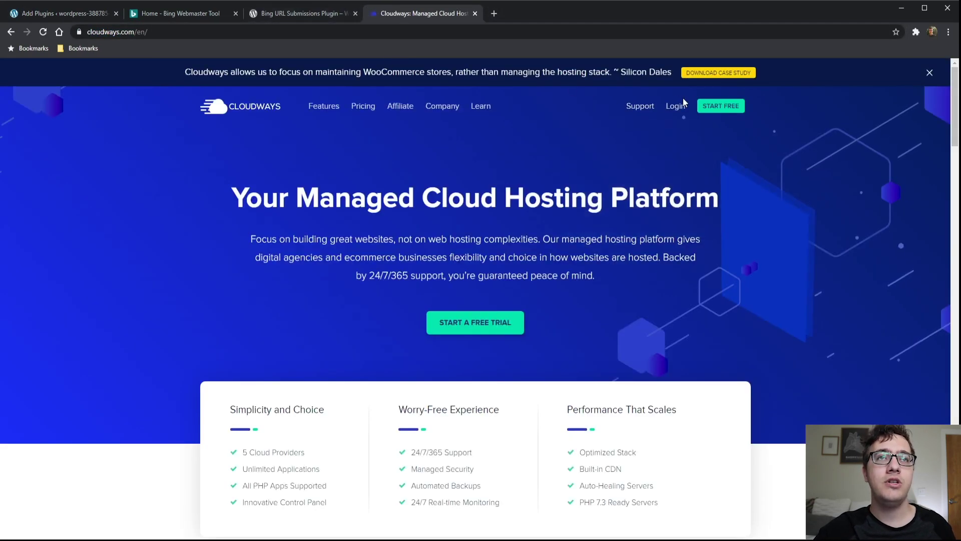
click(676, 106)
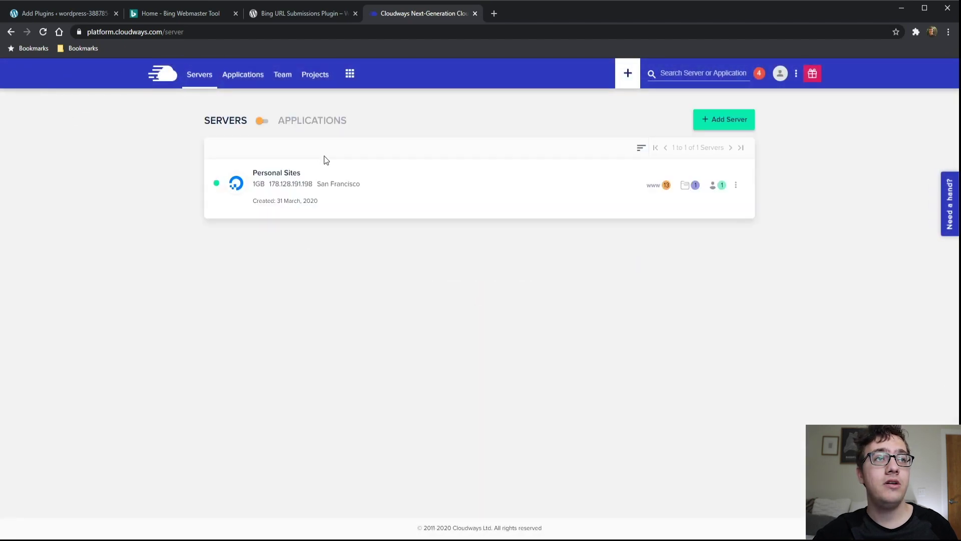
- Purge the Varnish cache on the Personal Sites server via Manage Services, then return to Bing
click(337, 180)
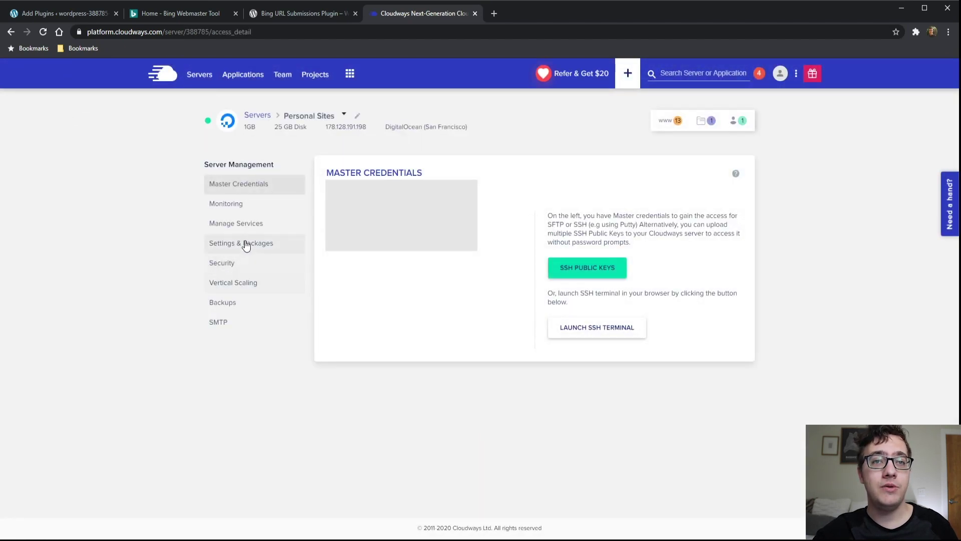
click(245, 244)
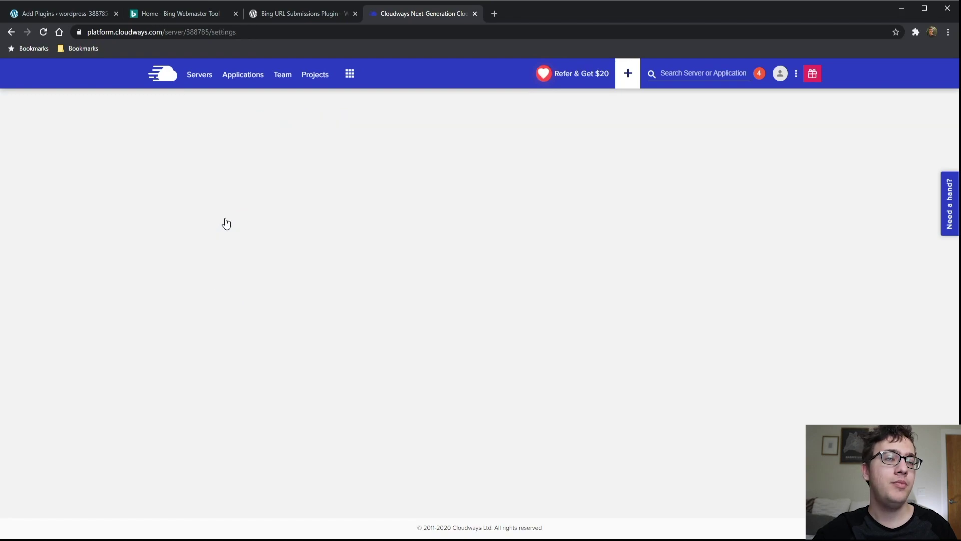
click(227, 224)
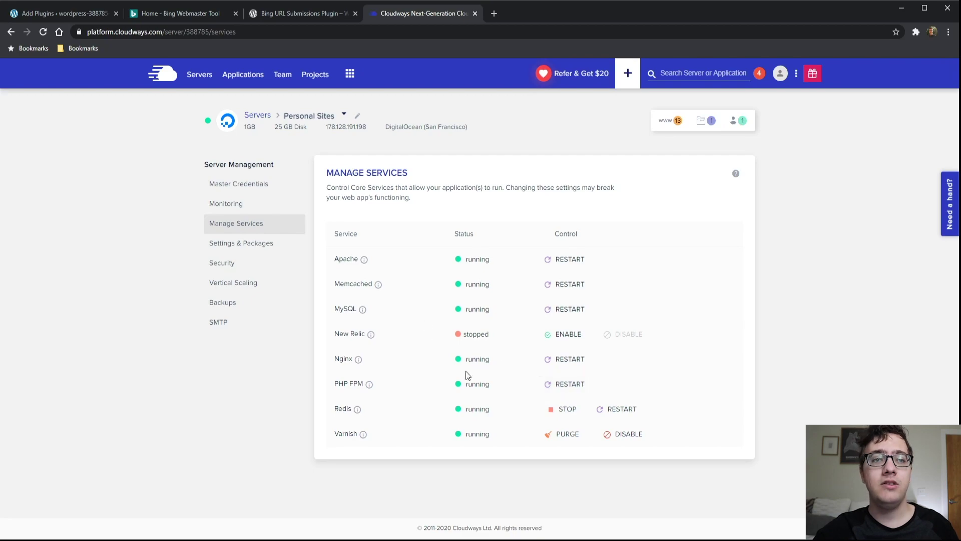
click(561, 439)
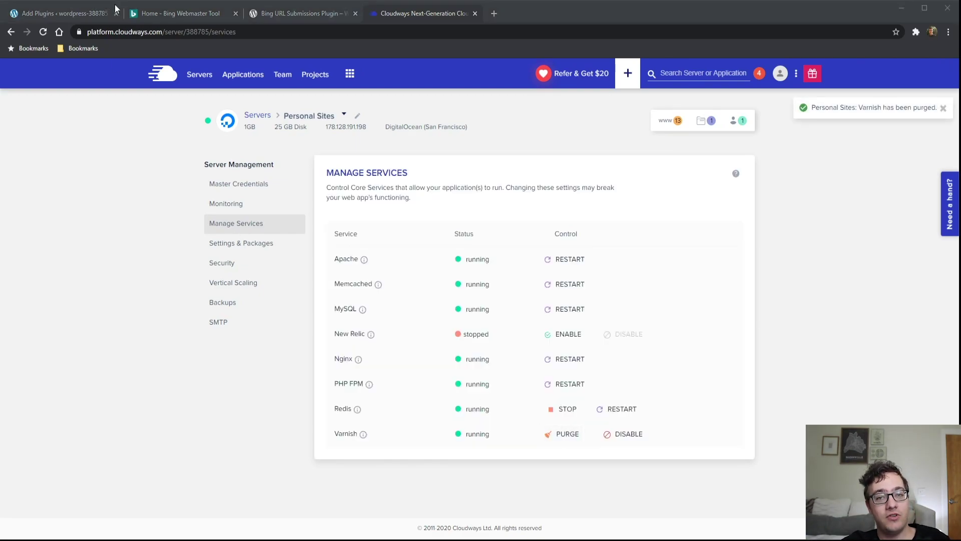
click(195, 14)
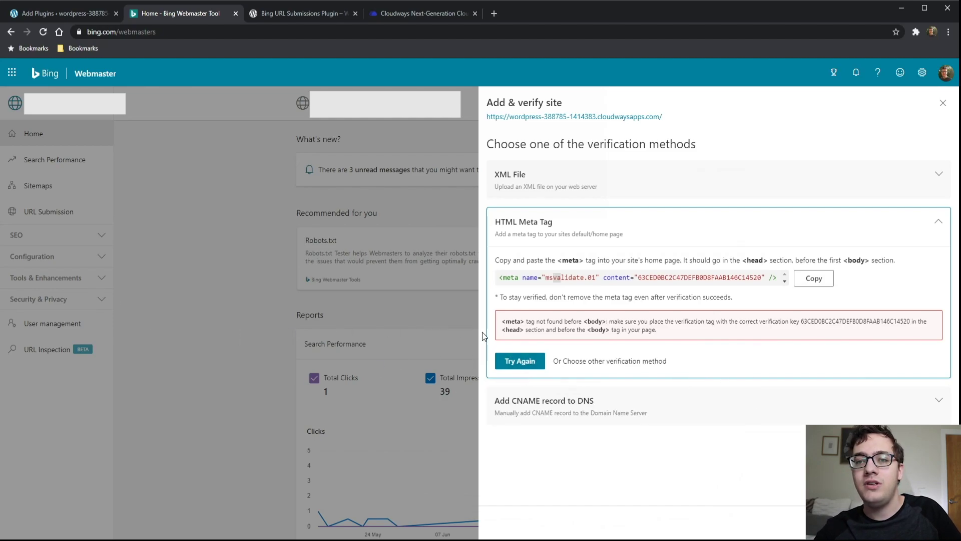
- Verify the site with Try Again, then select the cloudwaysapps site by searching 'clou'
click(518, 361)
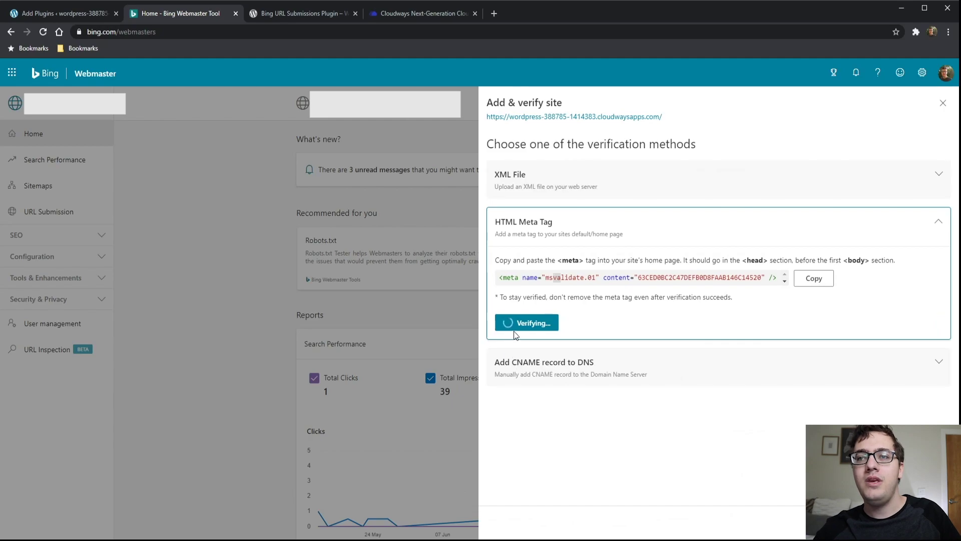
click(901, 523)
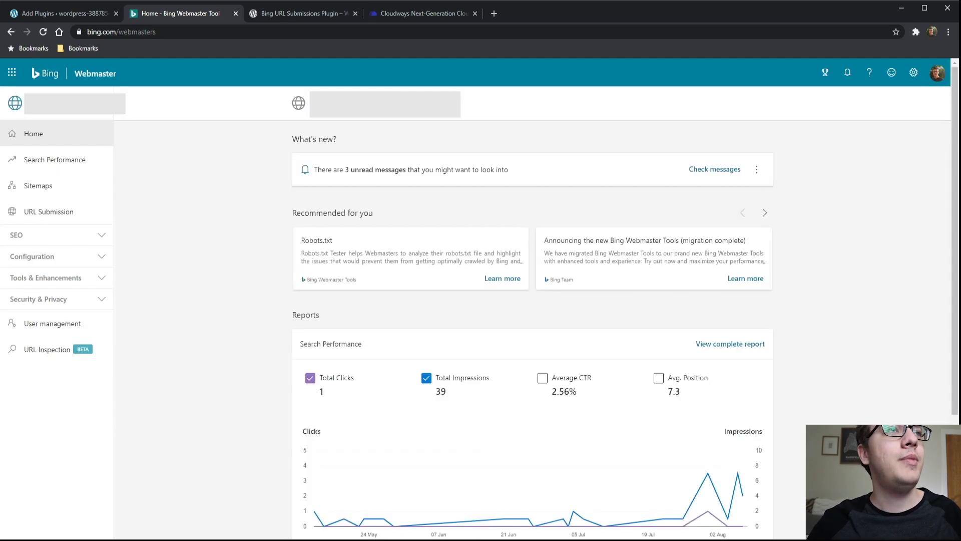
click(15, 103)
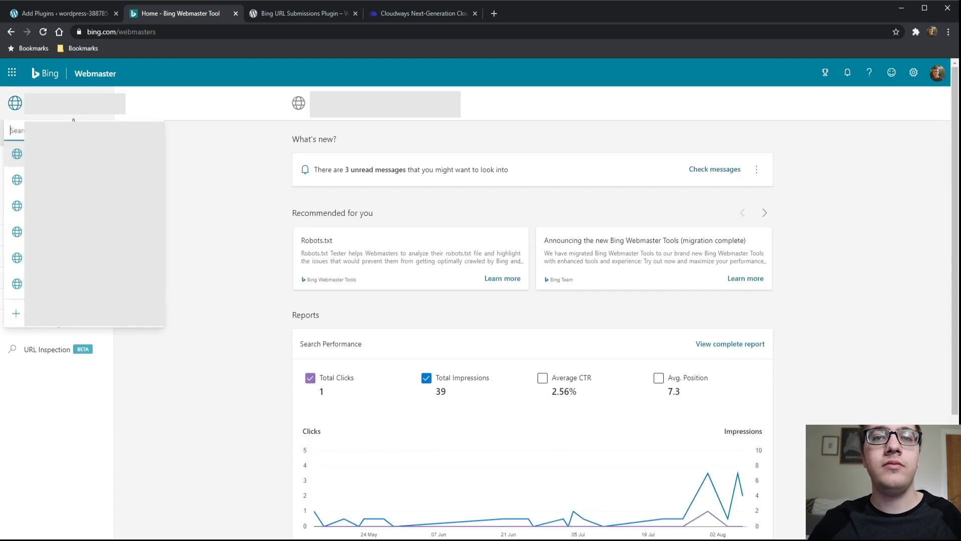
key(ctrl+v)
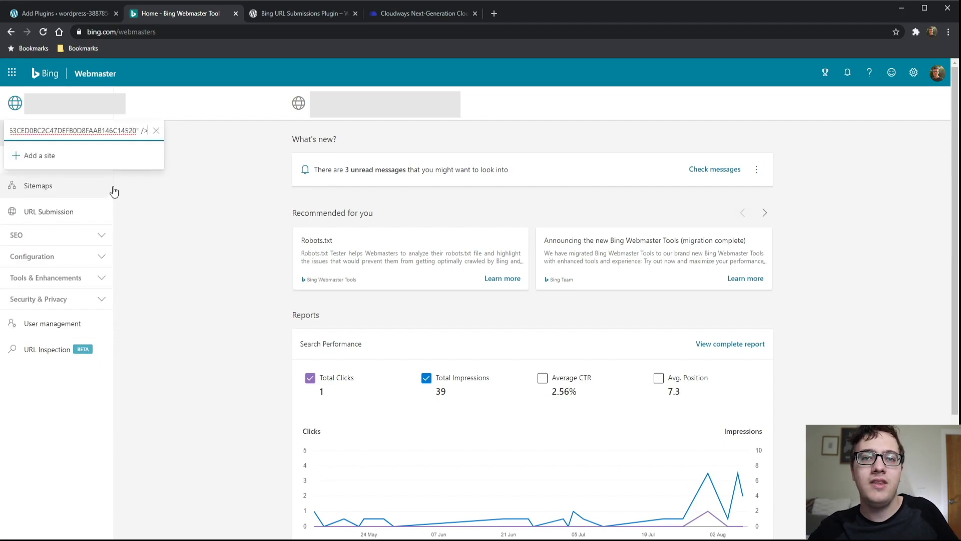
key(ctrl+a)
key(BackSpace)
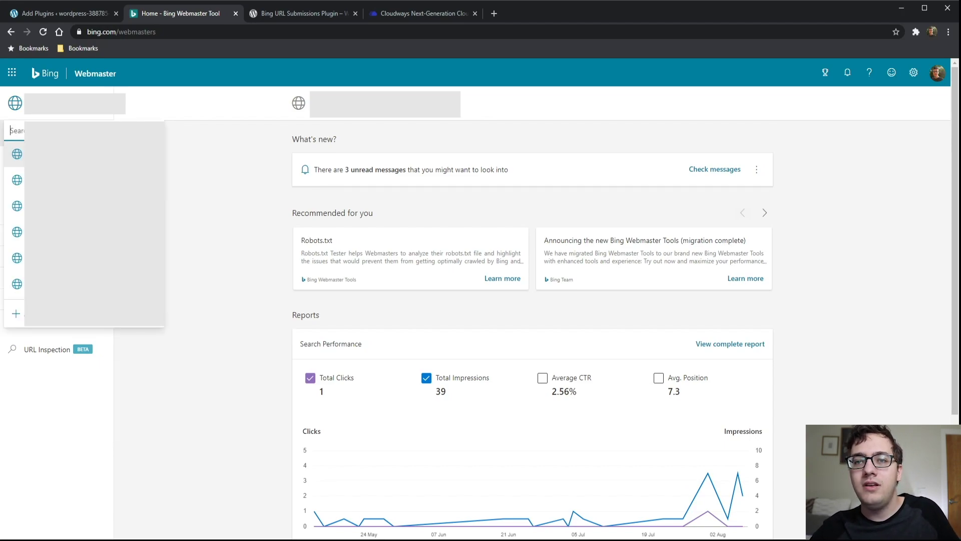
text(clou)
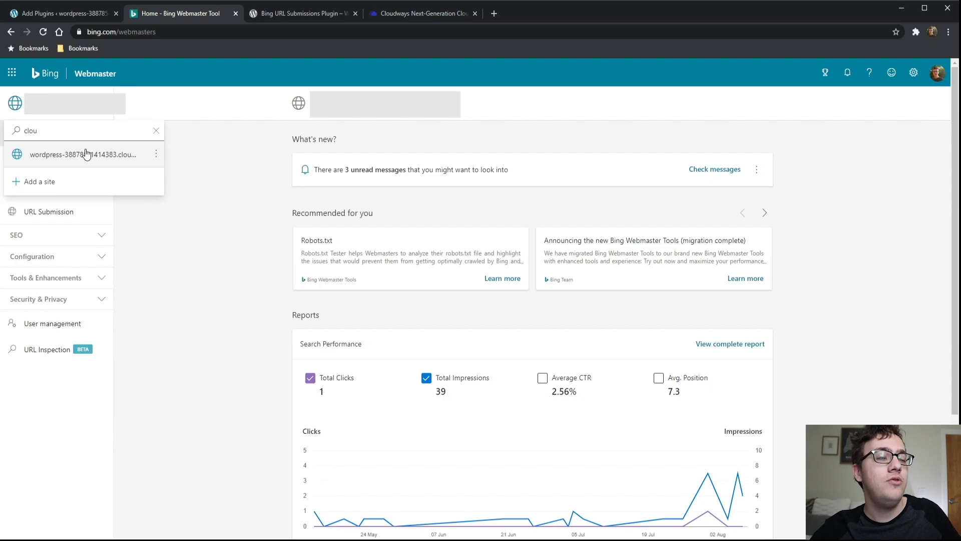
click(89, 154)
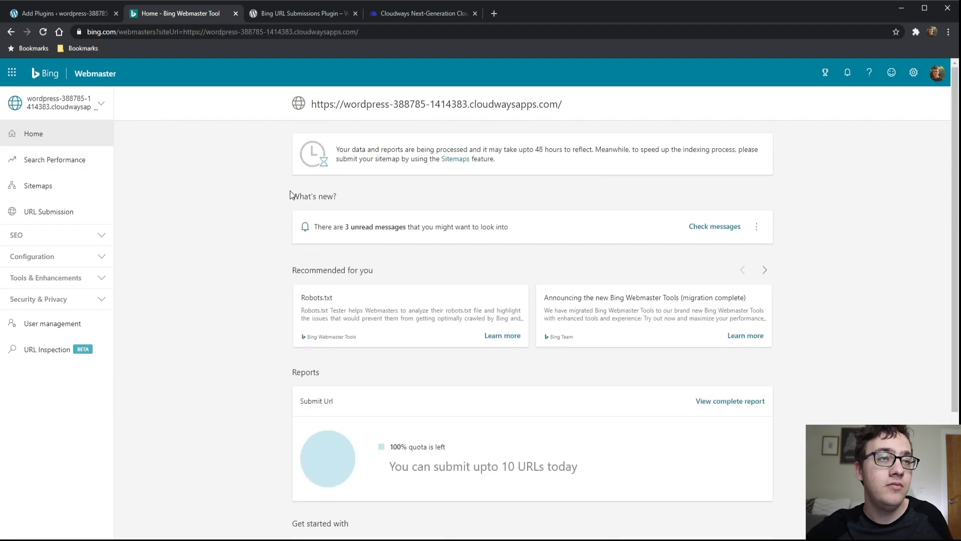
- Expand the Security & Privacy options, then return to the WordPress Add Plugins page
scroll(290, 195, down, 3)
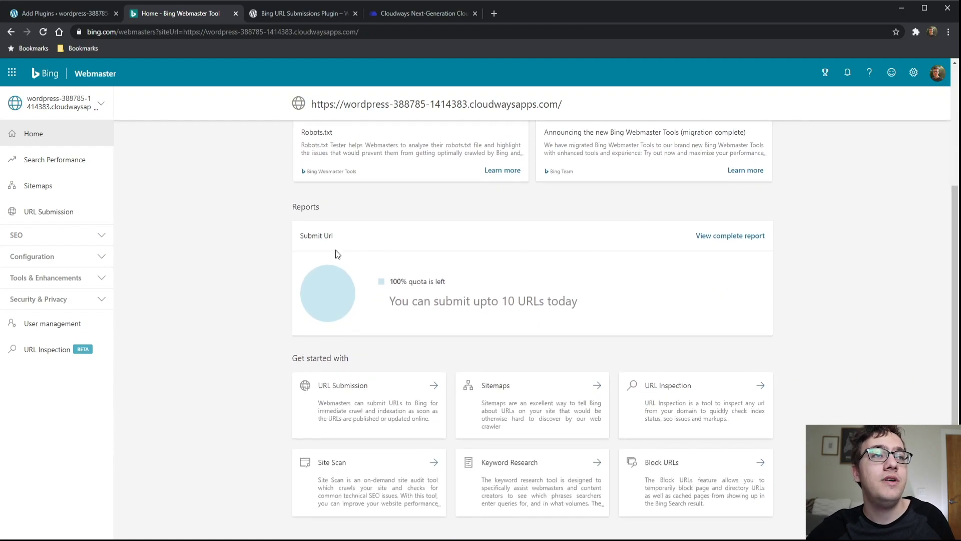
click(105, 301)
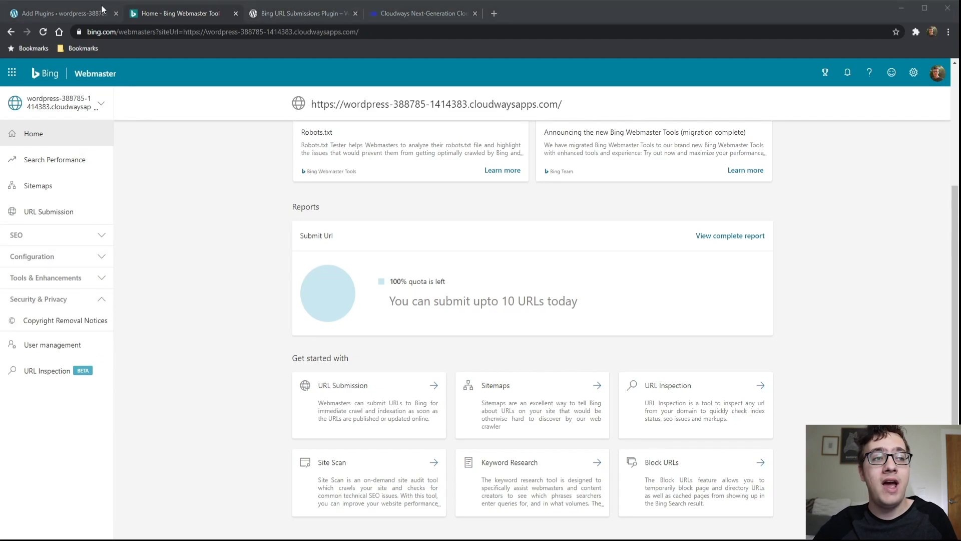
click(62, 11)
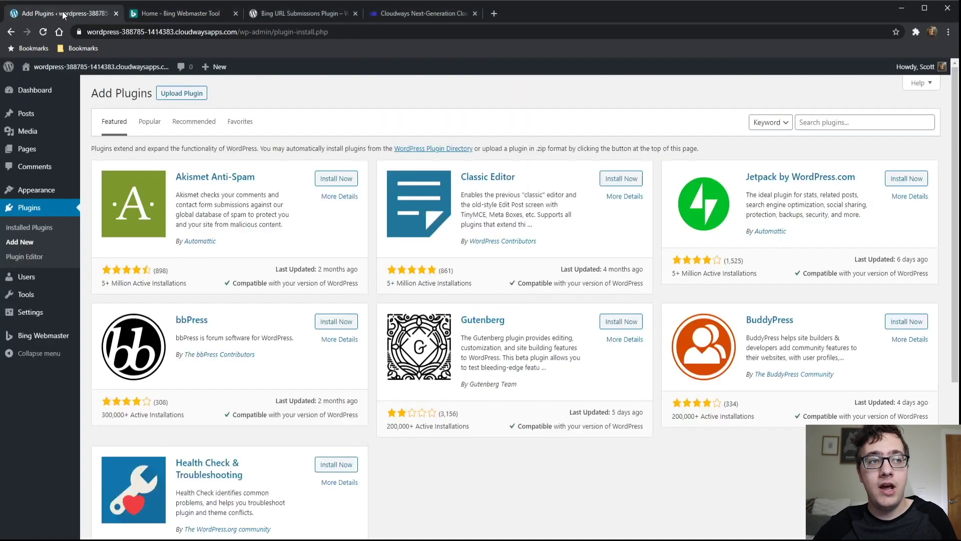
- Bring up the Bing Webmaster plugin page in WordPress, then return to the Bing Webmaster Tools tab
click(61, 339)
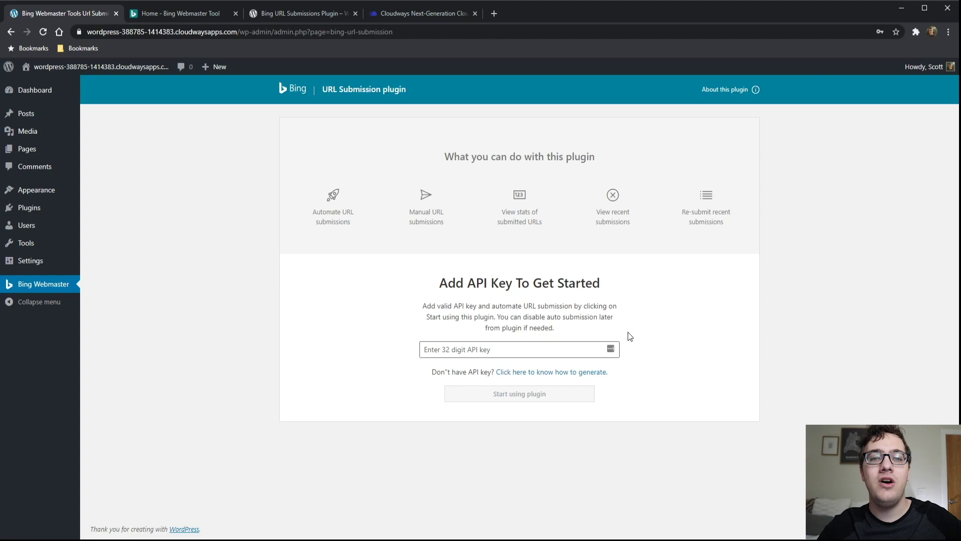
click(205, 13)
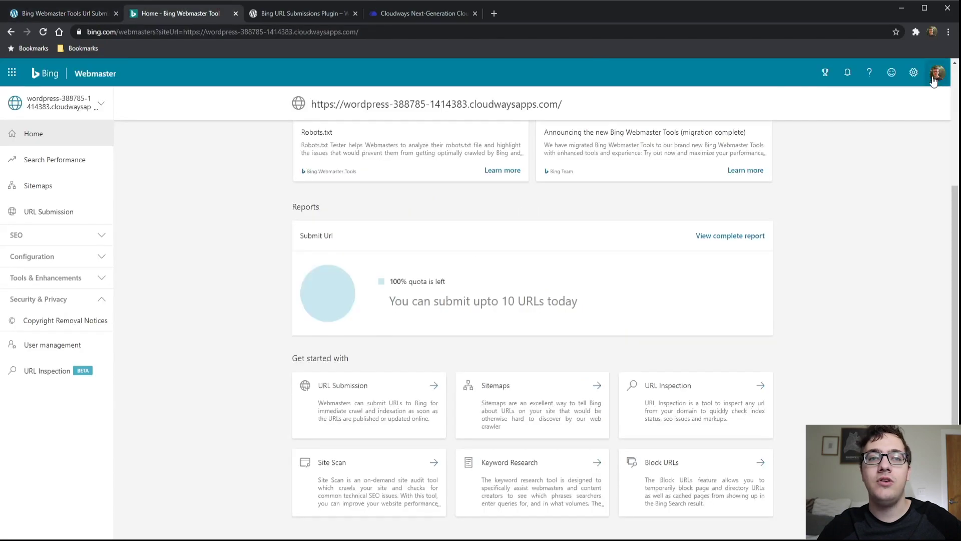
- Generate a new API key under Bing Webmaster Settings > API access and copy it
click(913, 73)
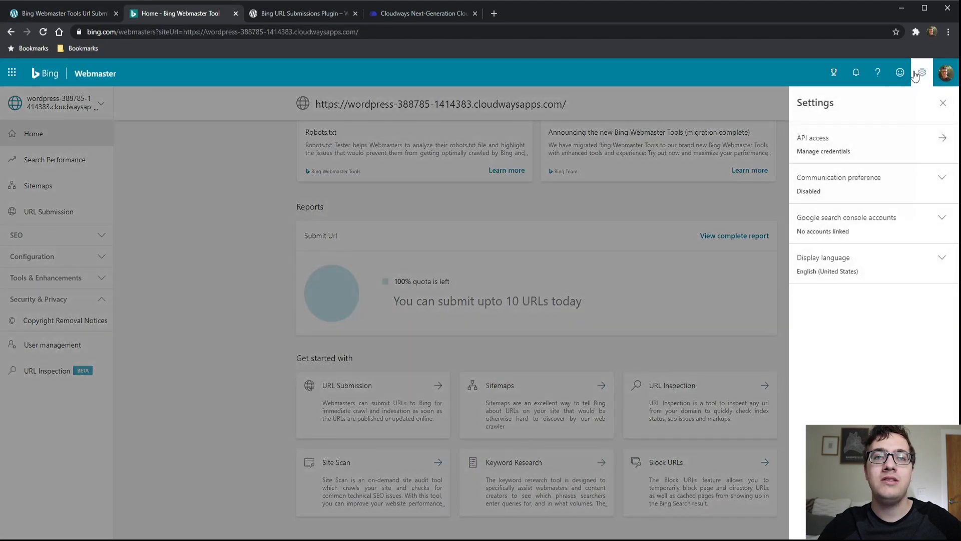
click(916, 141)
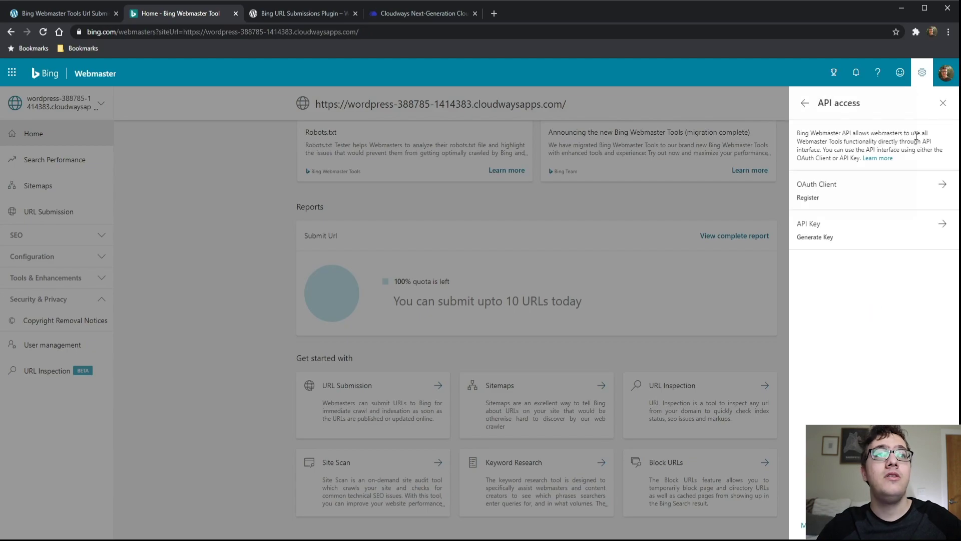
click(879, 245)
click(849, 233)
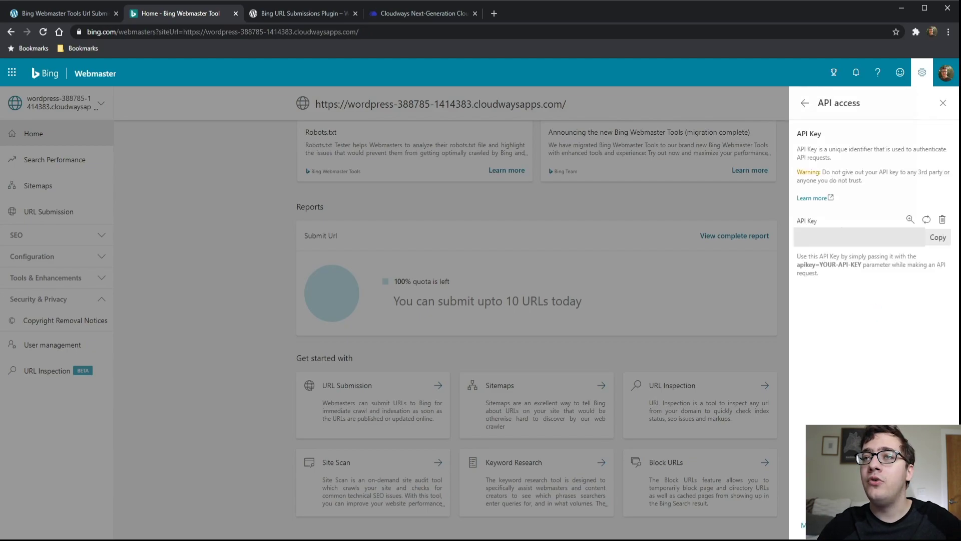
click(938, 237)
- Paste the copied Bing API key into the WordPress plugin and start using the plugin
key(ctrl+Page_Up)
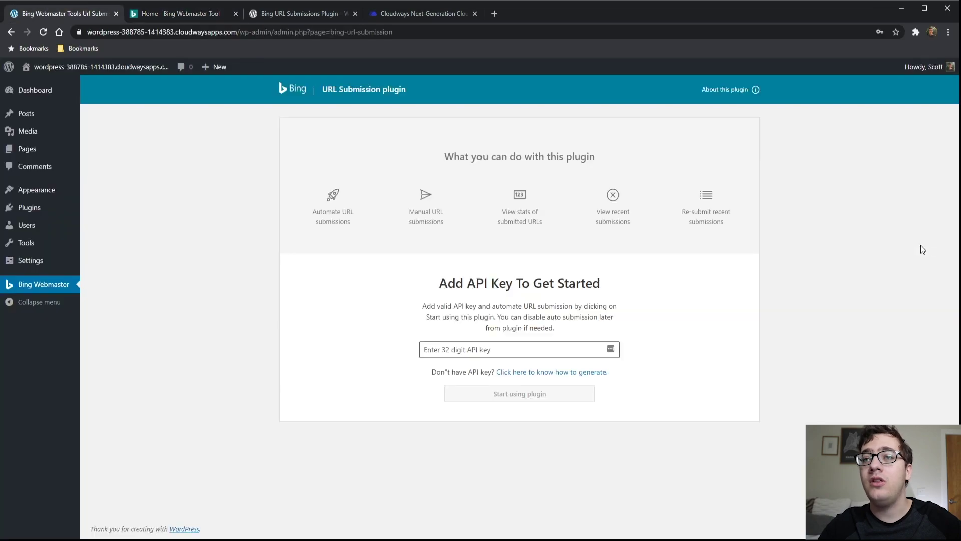
click(511, 346)
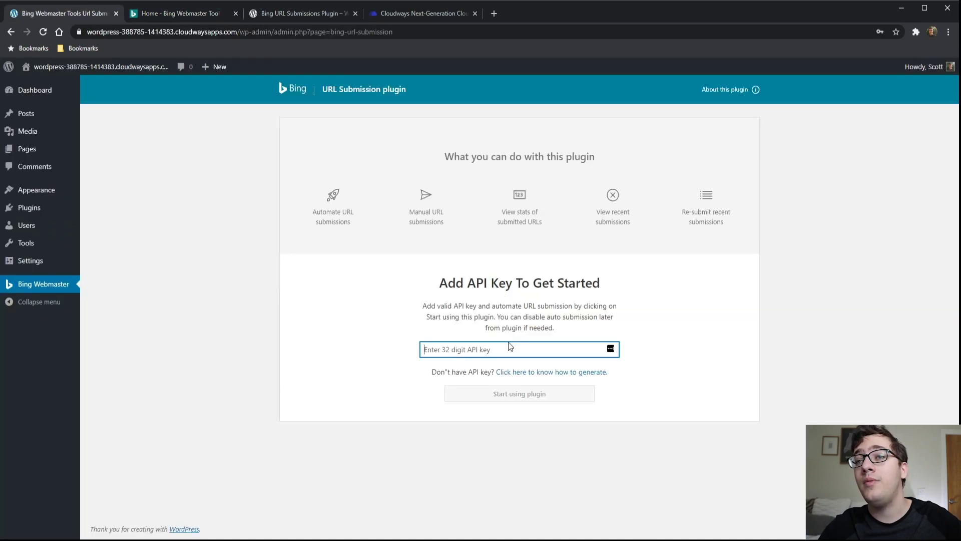
key(ctrl+v)
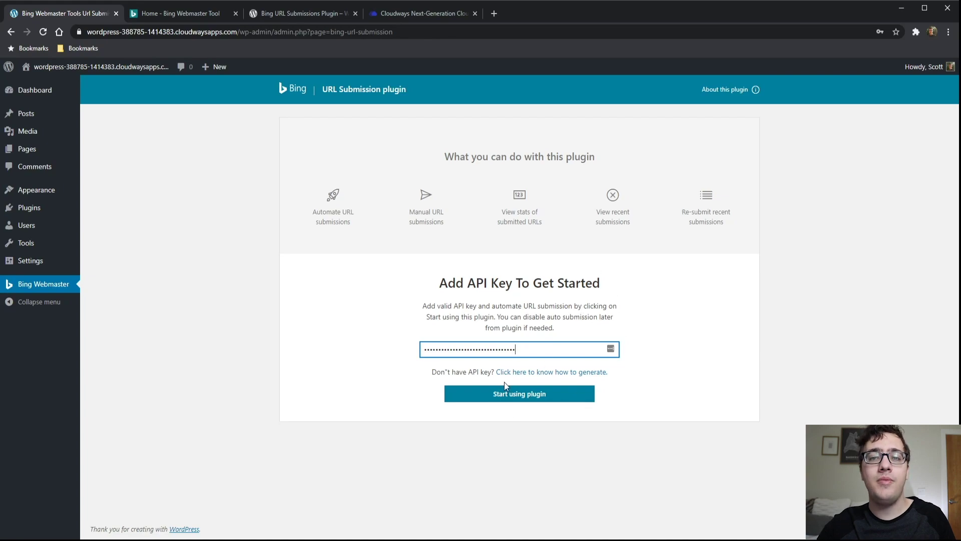
click(514, 394)
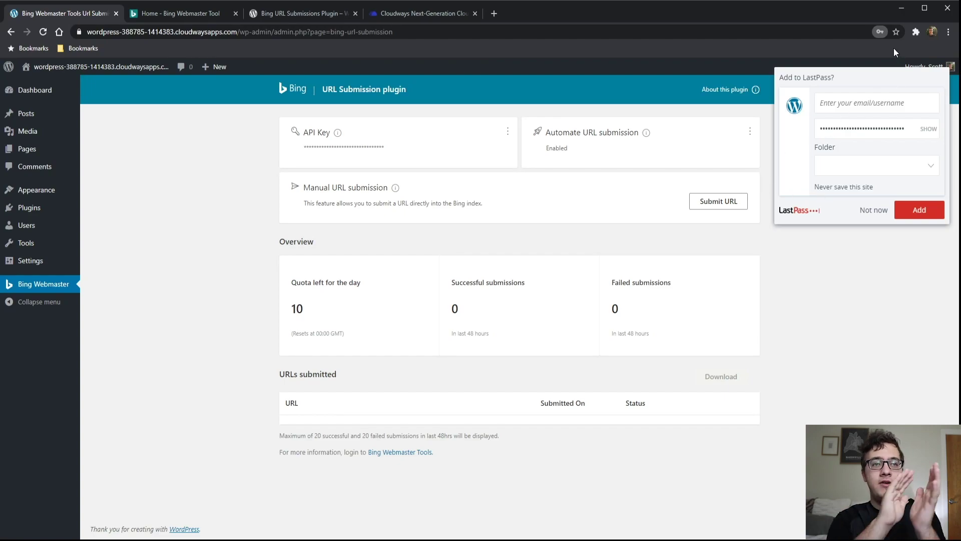
click(872, 211)
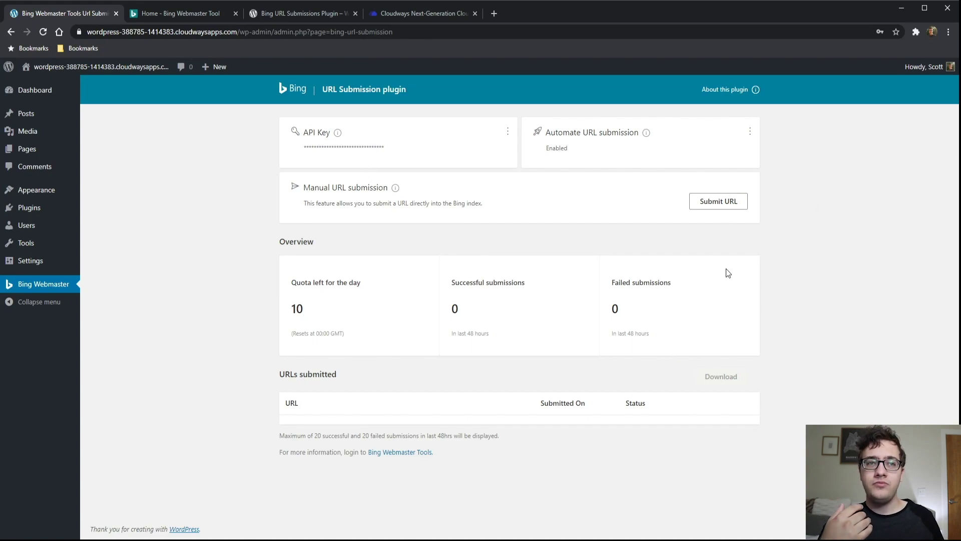
- Open the manual URL submission form and copy the published Sample Page's web address
click(713, 202)
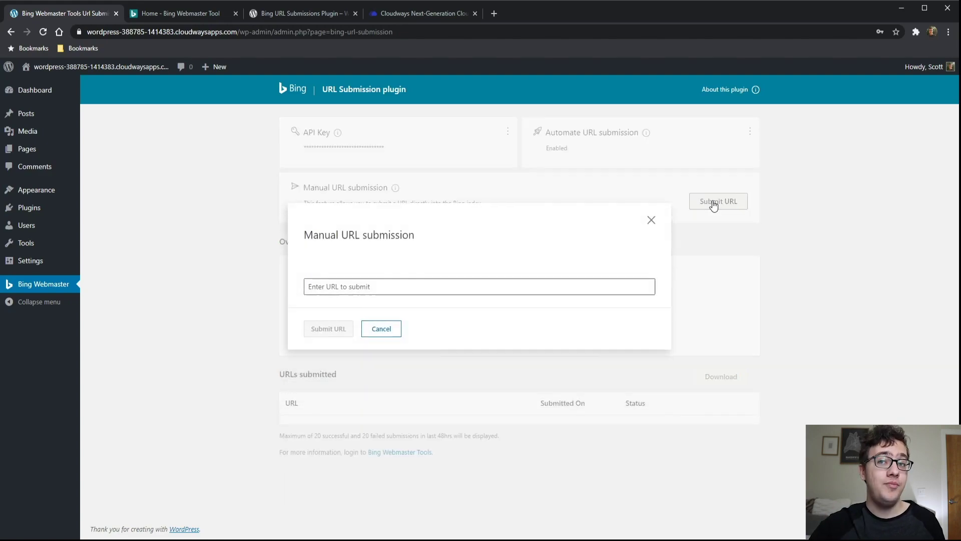
middle_click(28, 149)
click(206, 14)
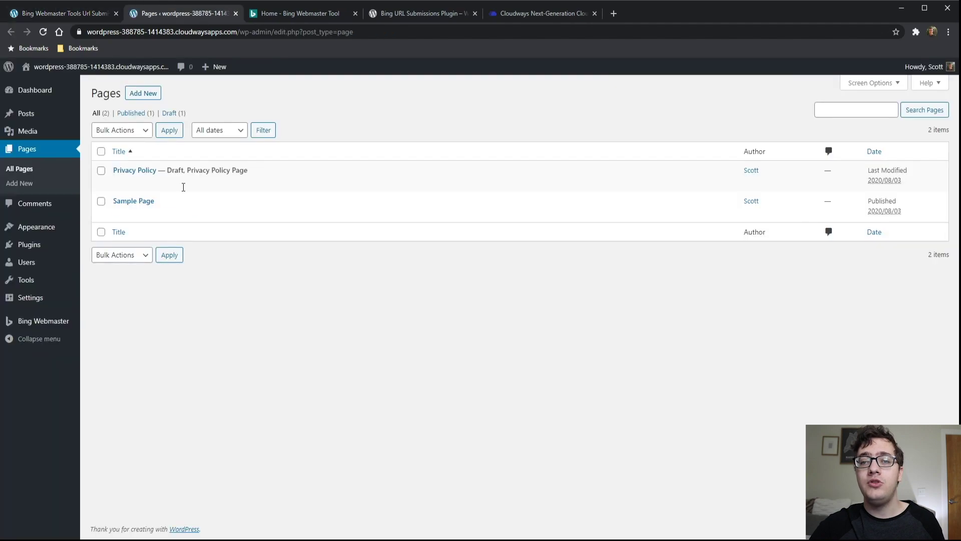
click(191, 213)
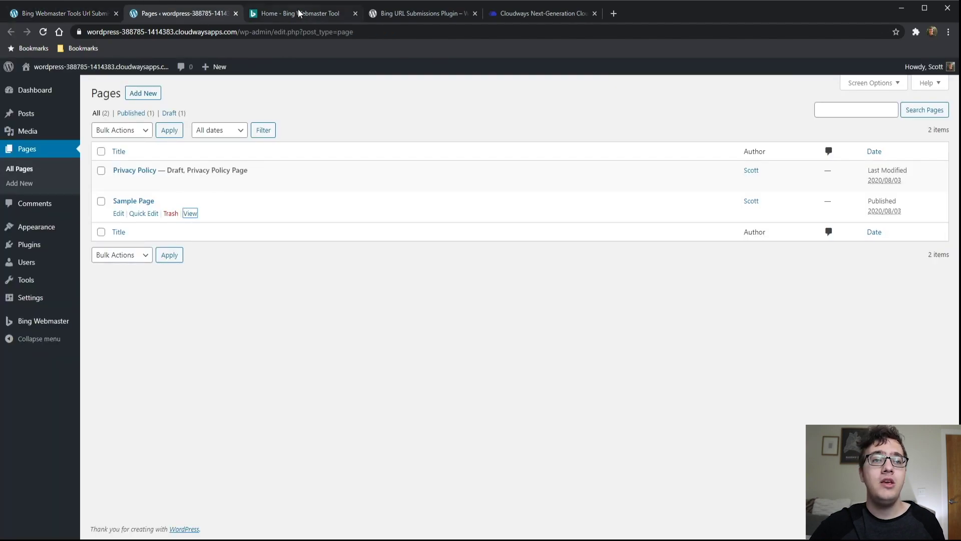
click(192, 214)
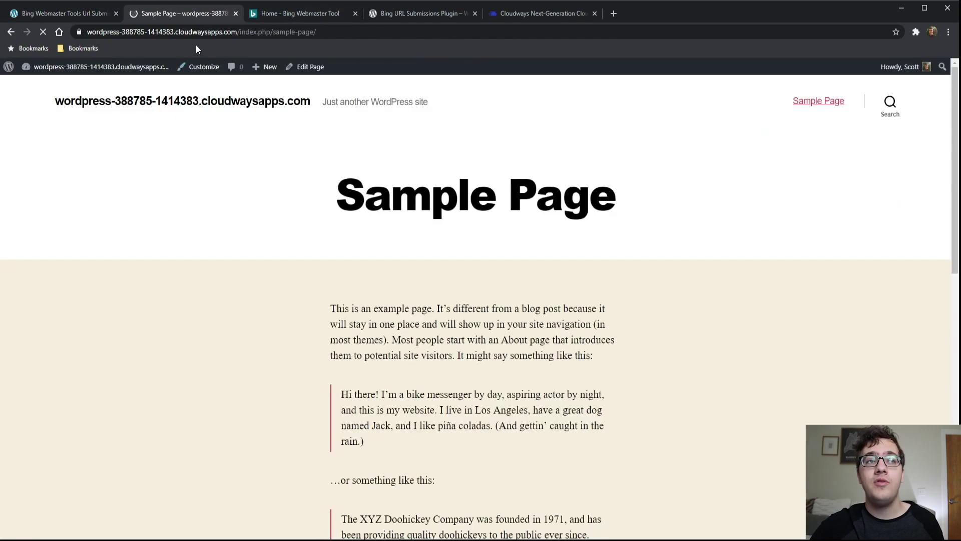
click(196, 33)
key(ctrl+c)
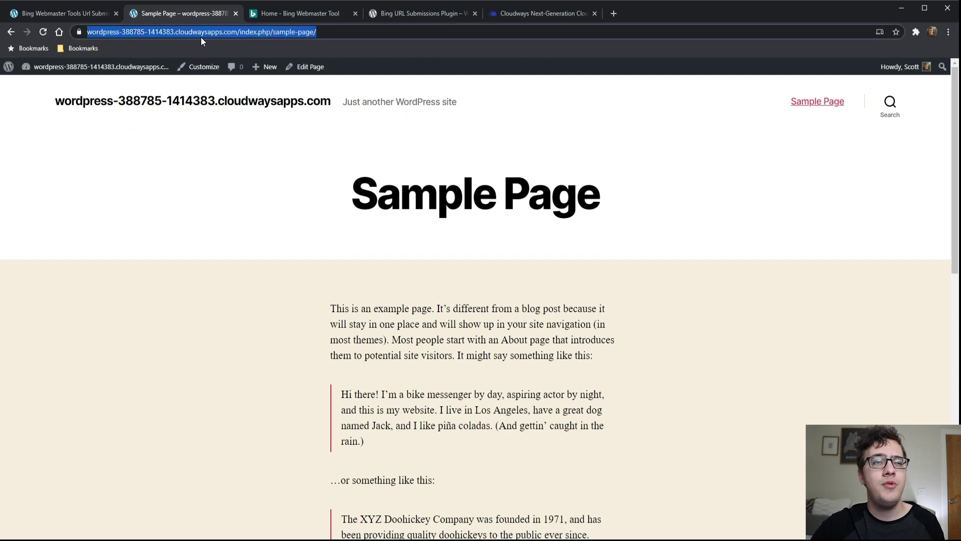
- Paste the Sample Page URL into the plugin's Manual URL submission field
key(ctrl+1)
click(456, 288)
key(ctrl+v)
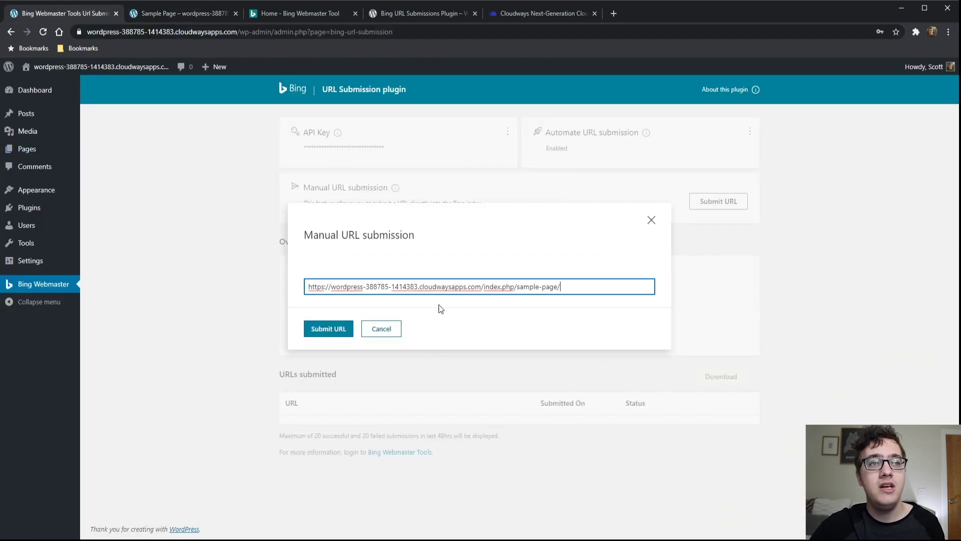
- Submit the pasted Sample Page URL to Bing from the Manual URL submission dialog
click(317, 327)
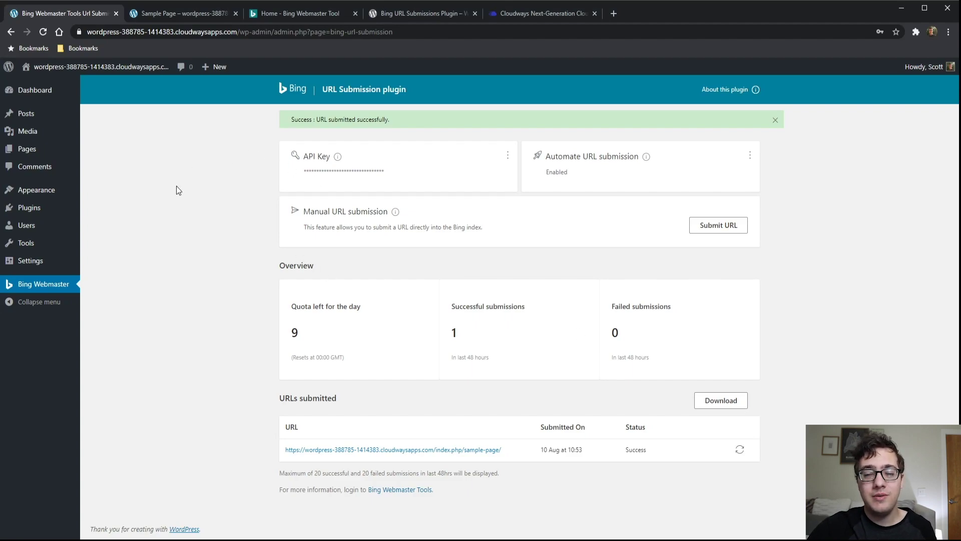
- Open Edit preference on the Automate URL submission card, with Enable (recommended) still selected
click(750, 156)
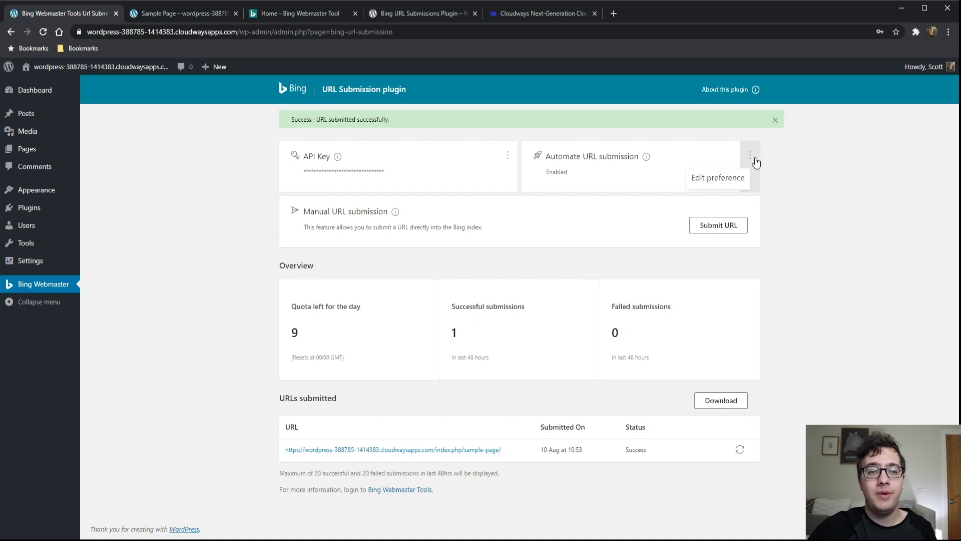
click(722, 174)
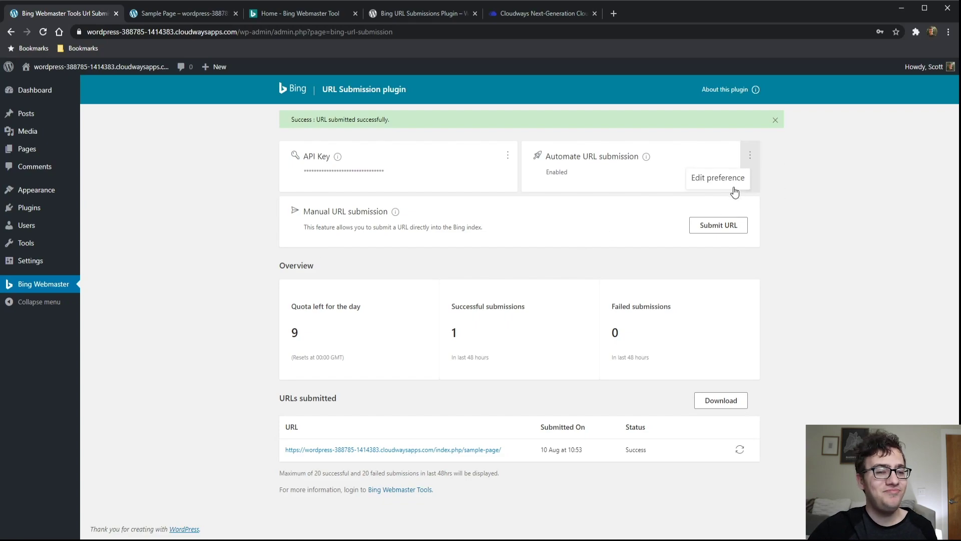
mouse_move(513, 171)
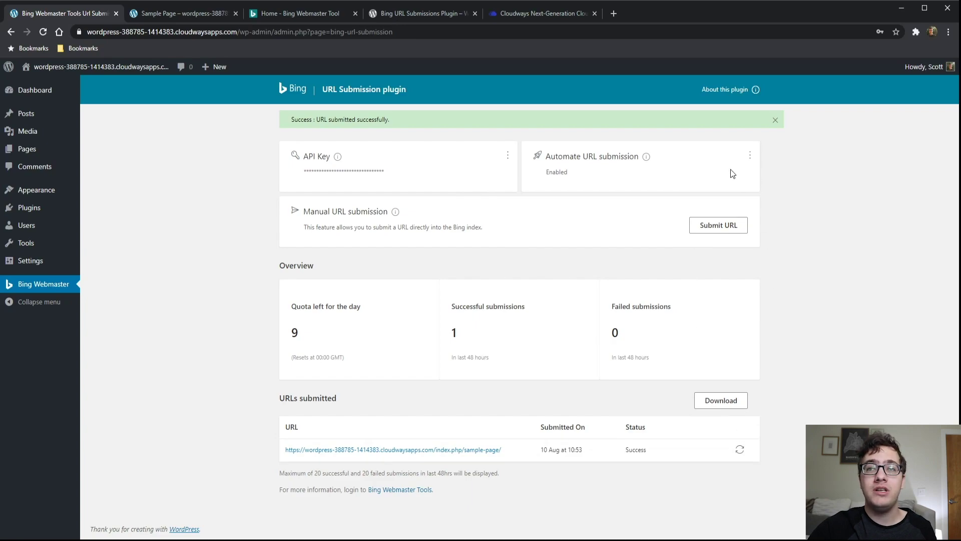
click(728, 185)
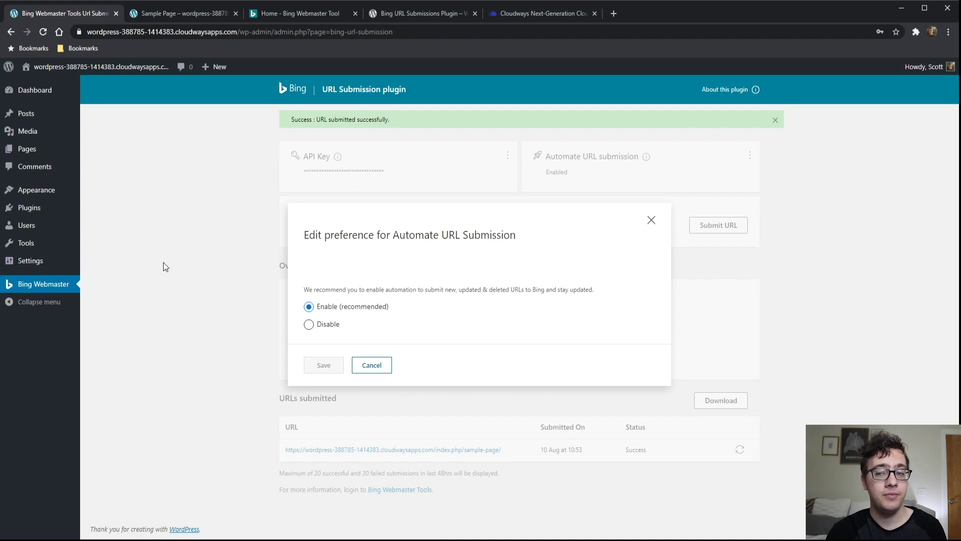
- Visit Appearance > Themes, then go back to the WordPress admin Dashboard
click(55, 193)
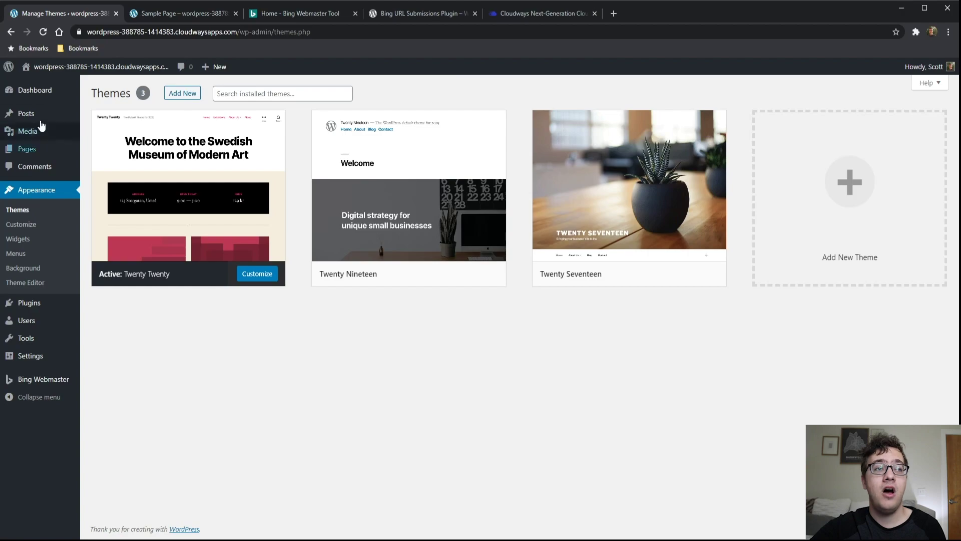
click(36, 92)
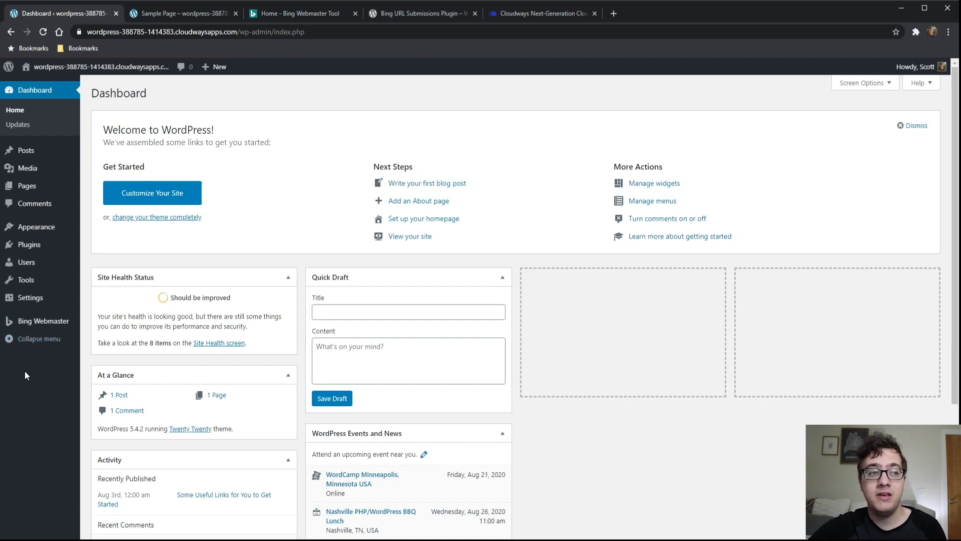
- Open the Bing Webmaster URL Submission plugin page from the admin sidebar
click(66, 330)
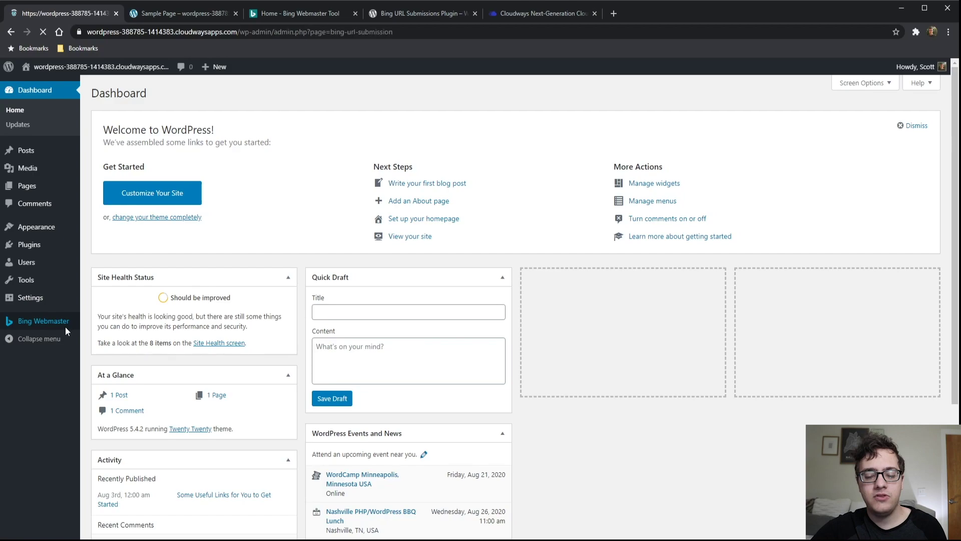